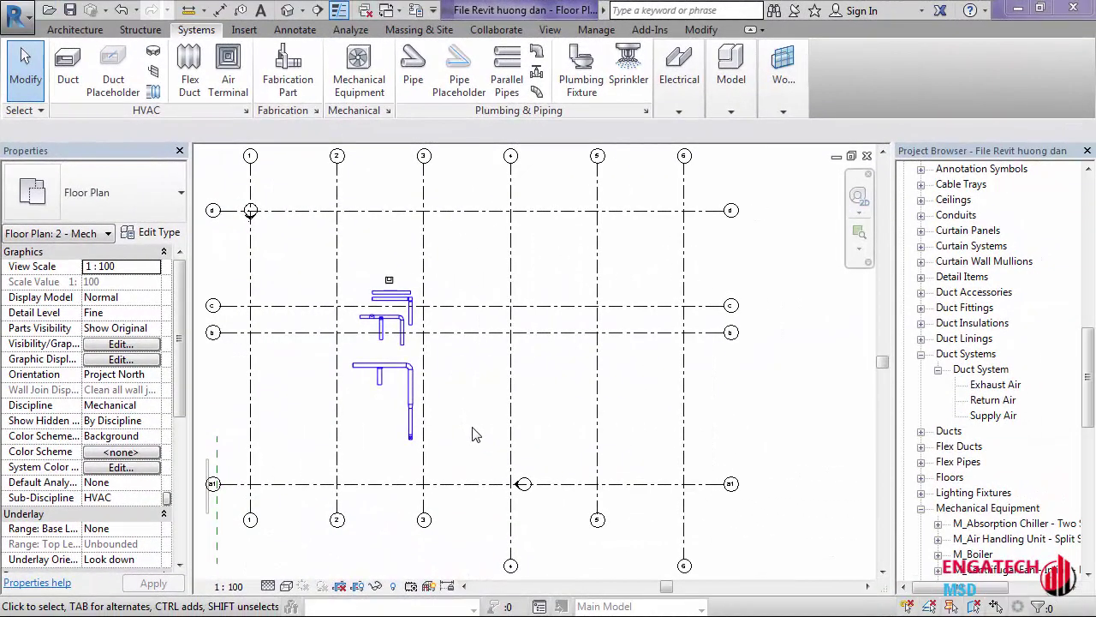
Pan and zoom around the AutoCAD reference drawing to review the floor plan layout
middle_click_drag(486, 418, 489, 350)
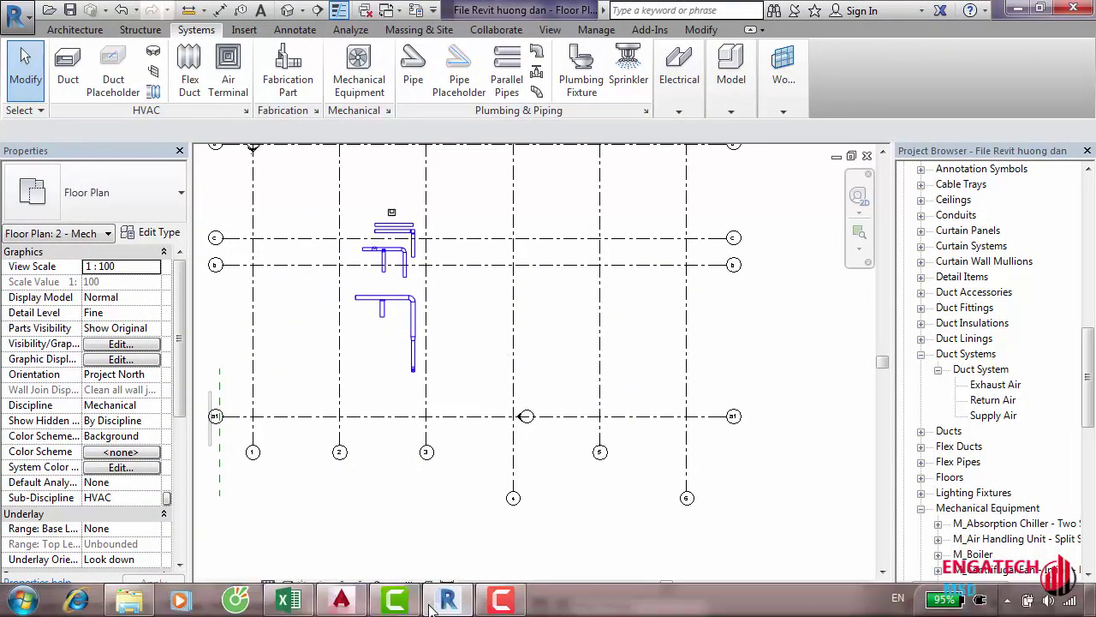
left_click(358, 605)
scroll(500, 317, "down", 10)
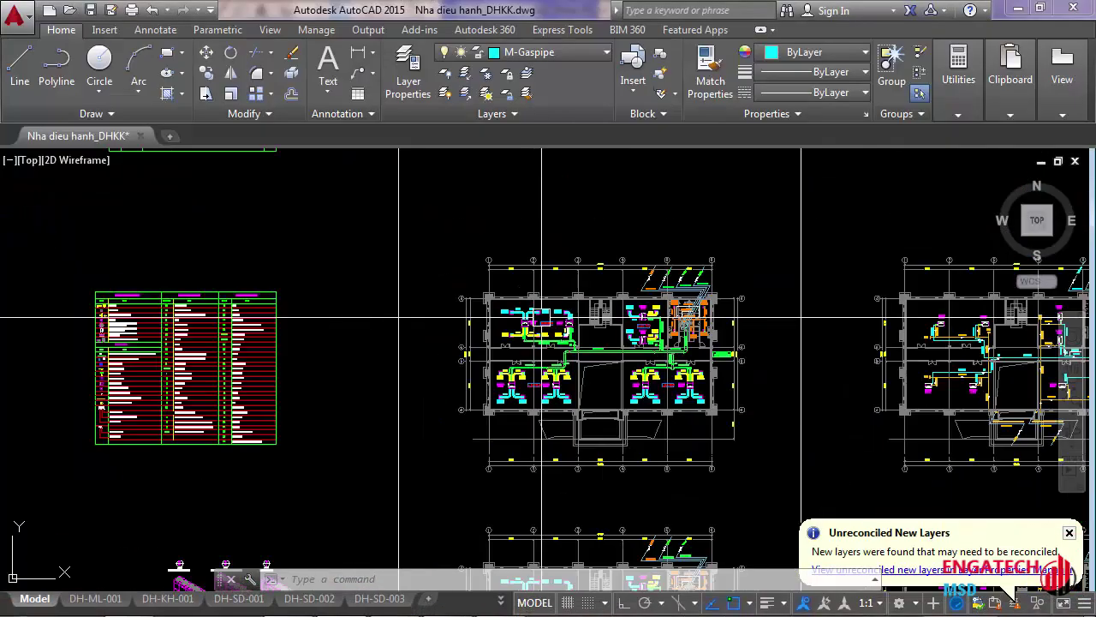
middle_click_drag(574, 352, 463, 300)
left_click_drag(350, 201, 551, 318)
key("Escape")
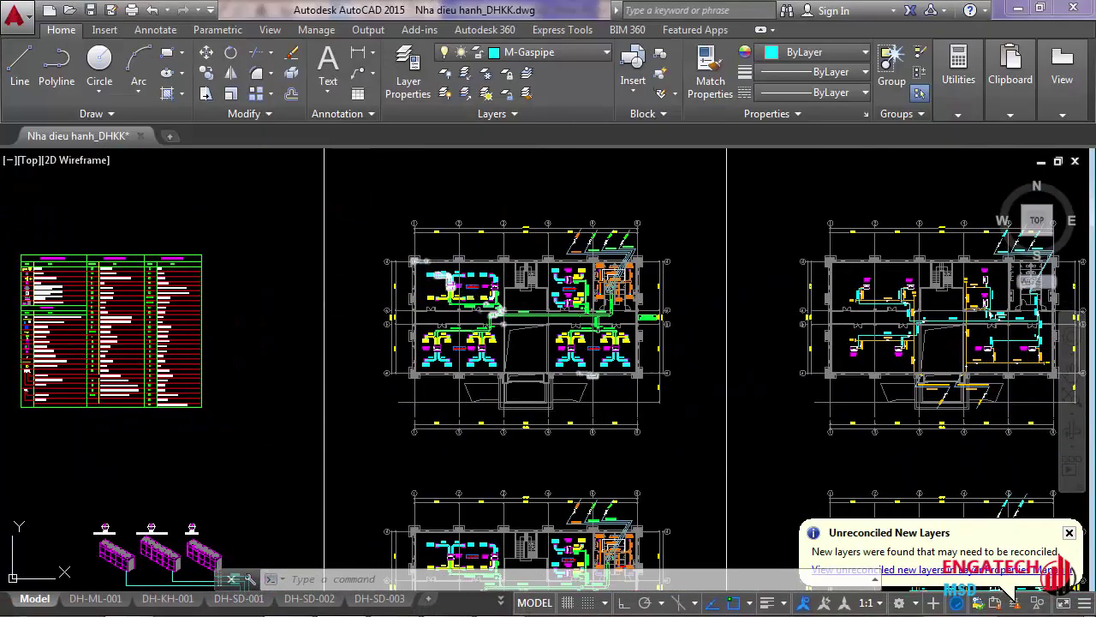
scroll(548, 326, "up", 5)
middle_click_drag(581, 327, 577, 375)
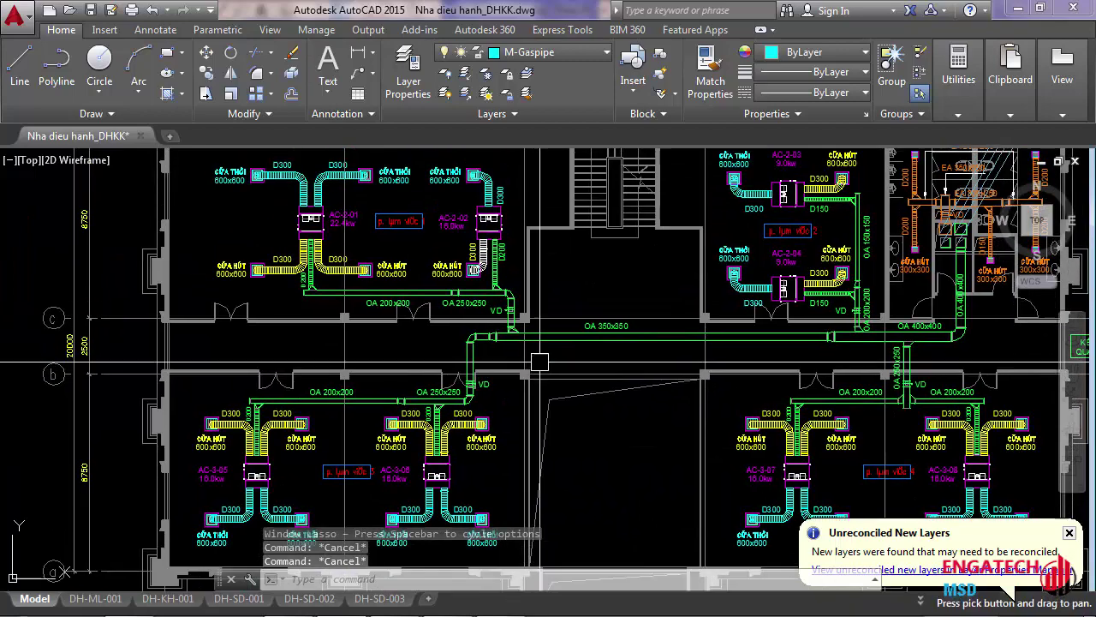
scroll(577, 374, "down", 4)
scroll(514, 377, "up", 2)
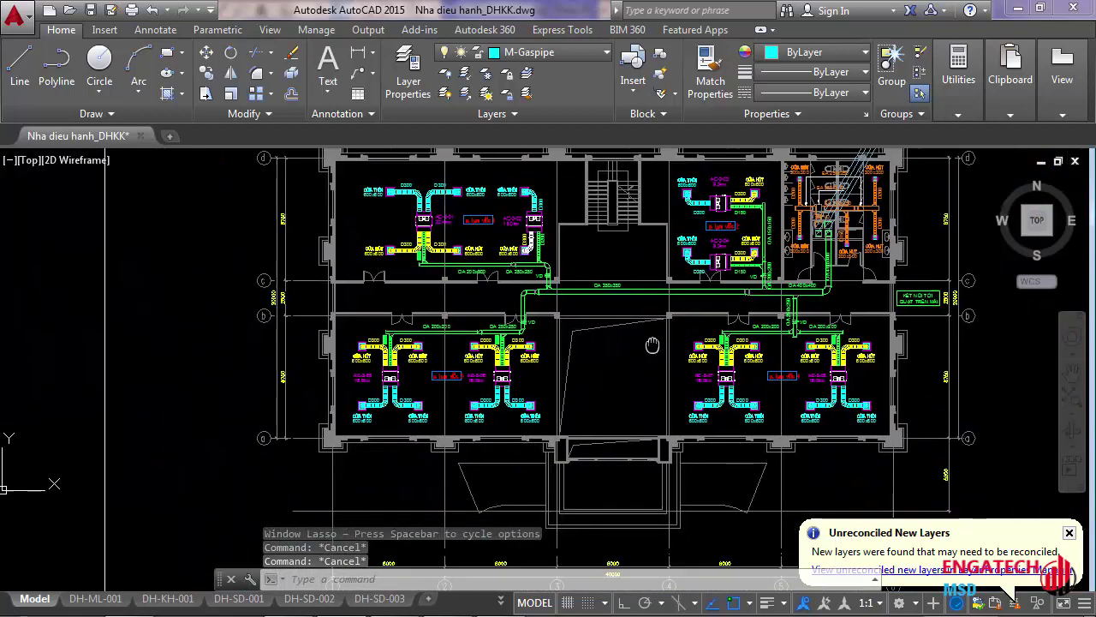
mouse_move(462, 412)
middle_mouse_down()
mouse_move(469, 394)
mouse_move(471, 425)
middle_mouse_up()
scroll(394, 197, "up", 4)
scroll(294, 206, "down", 1)
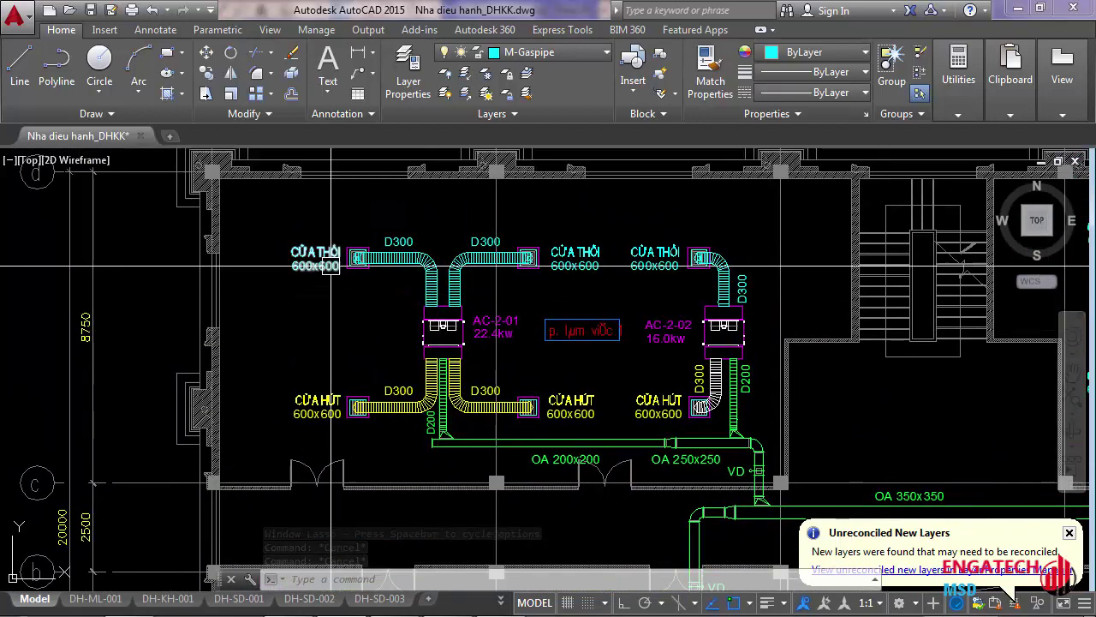
left_click_drag(294, 206, 557, 273)
key("Escape")
scroll(467, 429, "up", 2)
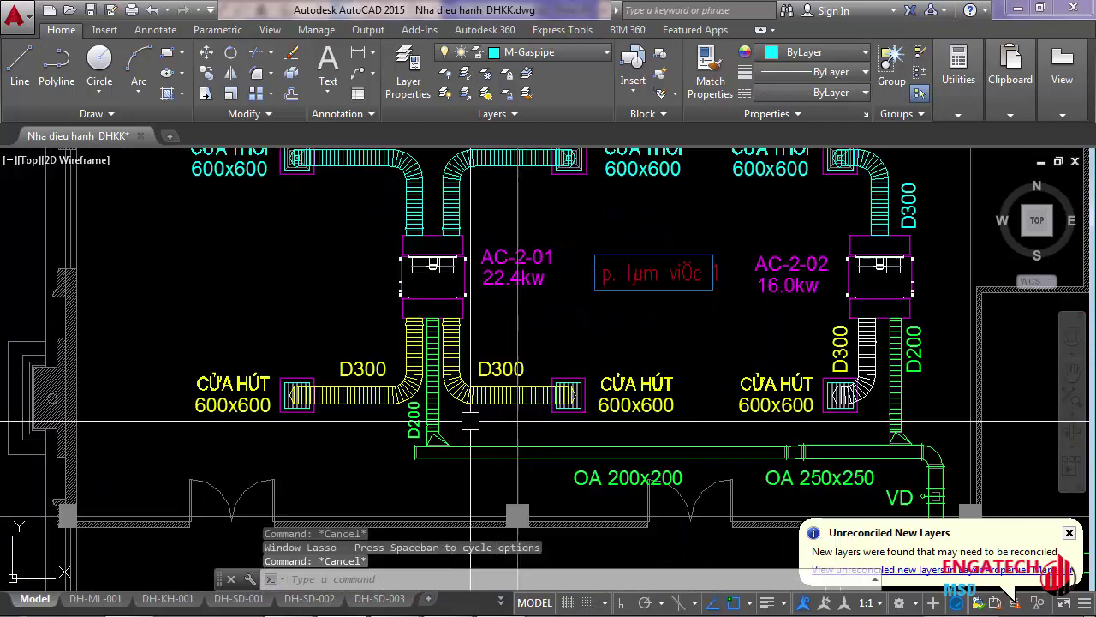
scroll(307, 361, "down", 1)
scroll(338, 302, "up", 3)
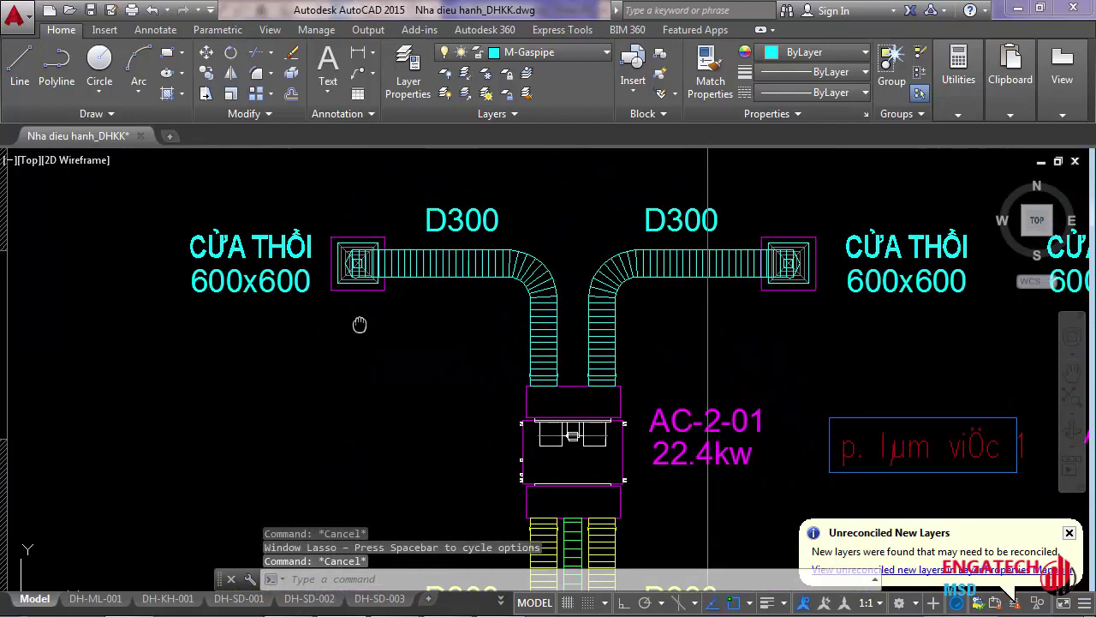
scroll(428, 300, "down", 3)
scroll(524, 300, "up", 3)
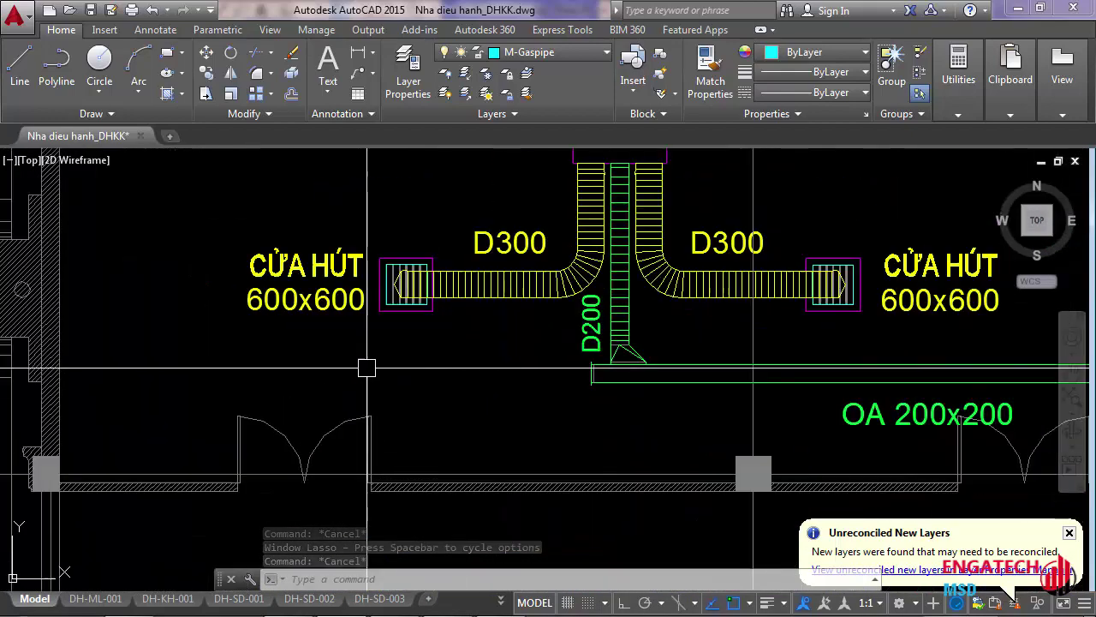
scroll(524, 300, "up", 1)
scroll(524, 300, "down", 3)
scroll(524, 300, "down", 2)
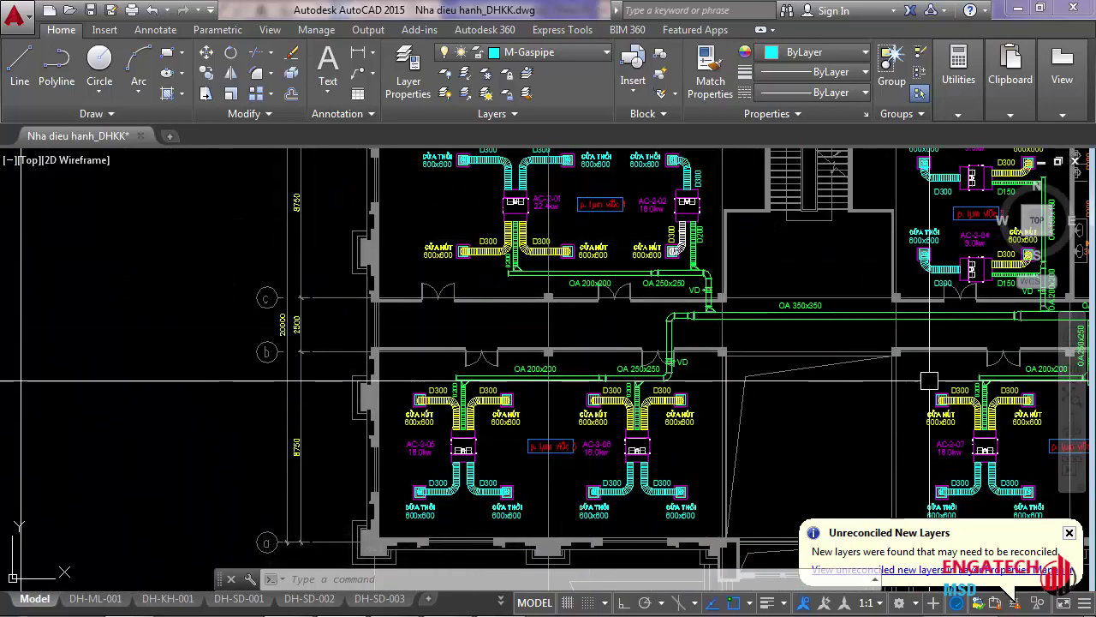
middle_click_drag(842, 419, 525, 425)
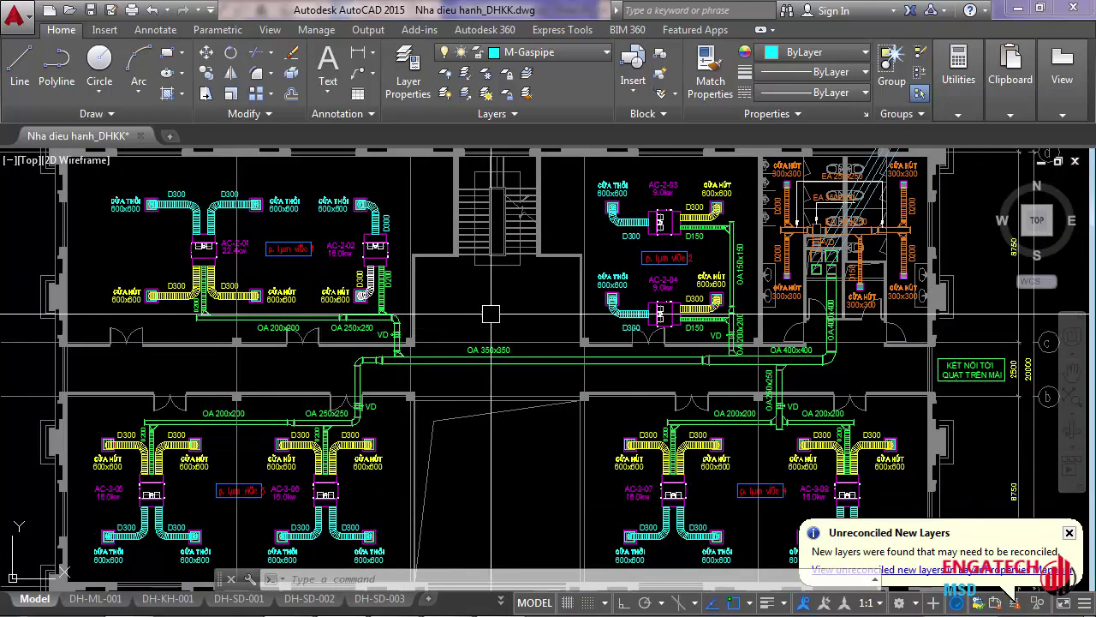
middle_click_drag(231, 229, 298, 274)
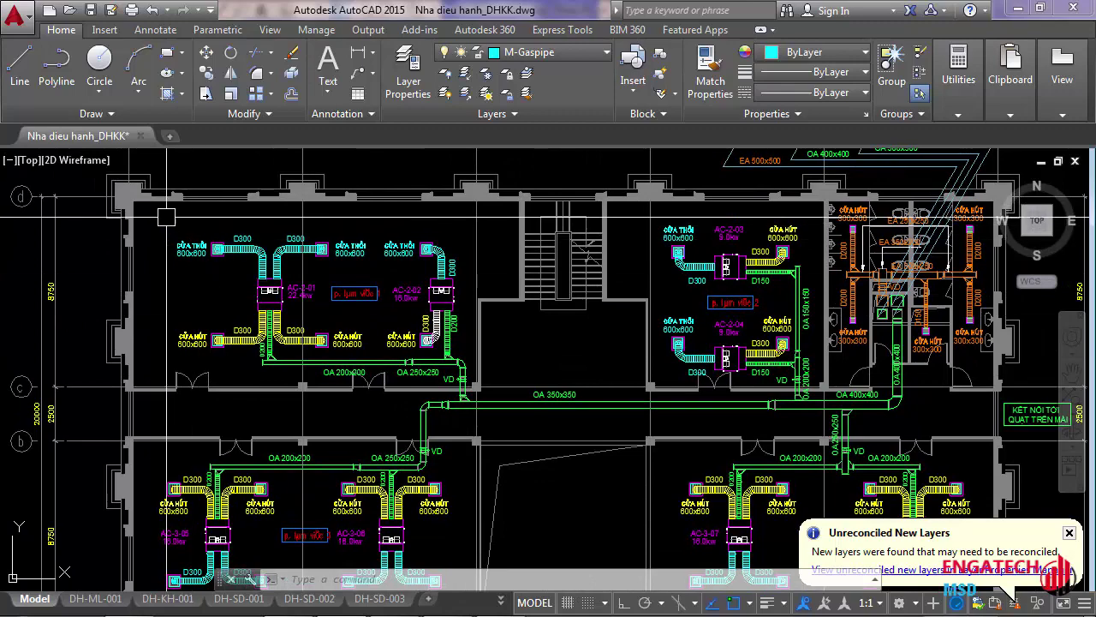
left_click(167, 218)
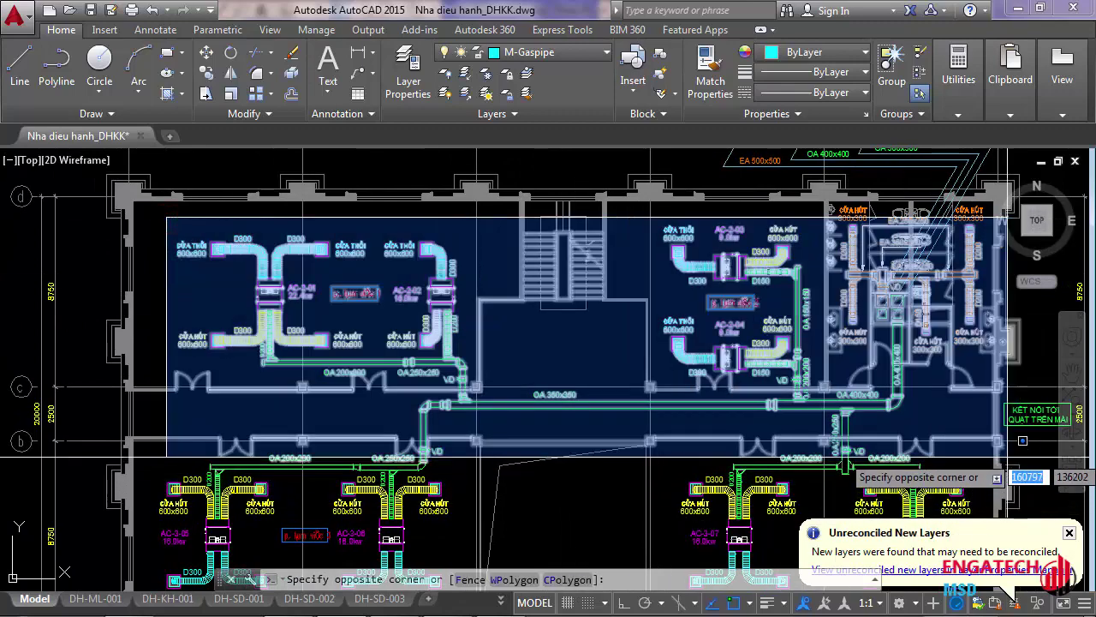
key("Escape")
Back in Revit, look over the Exhaust, Return and Supply Air duct systems in the Project Browser
left_click(448, 600)
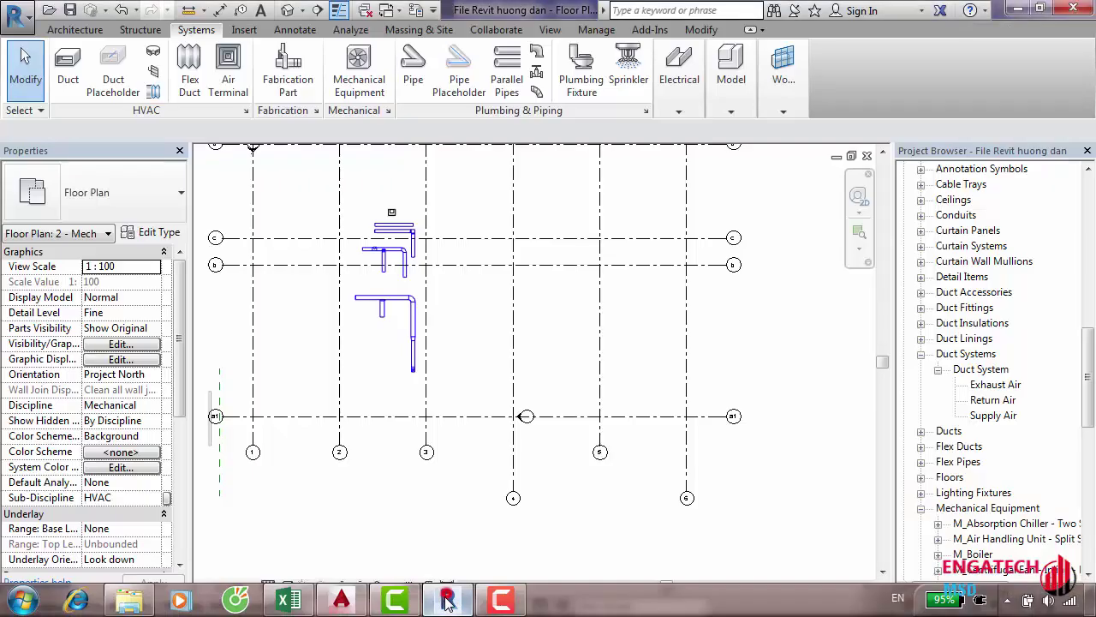
middle_click_drag(495, 411, 497, 431)
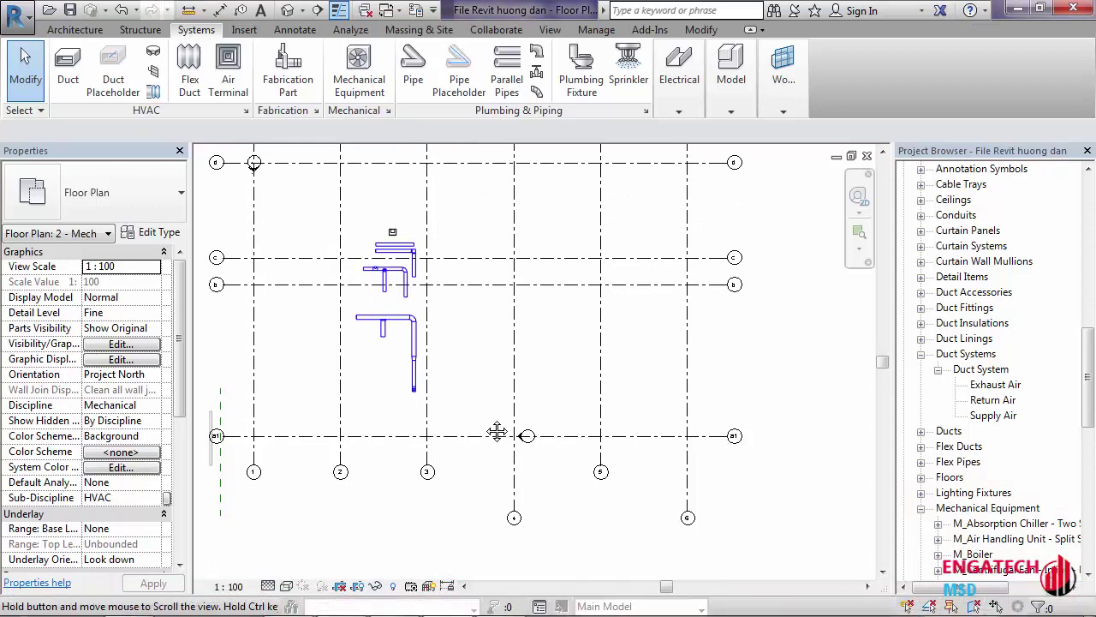
left_click_drag(1090, 355, 1087, 244)
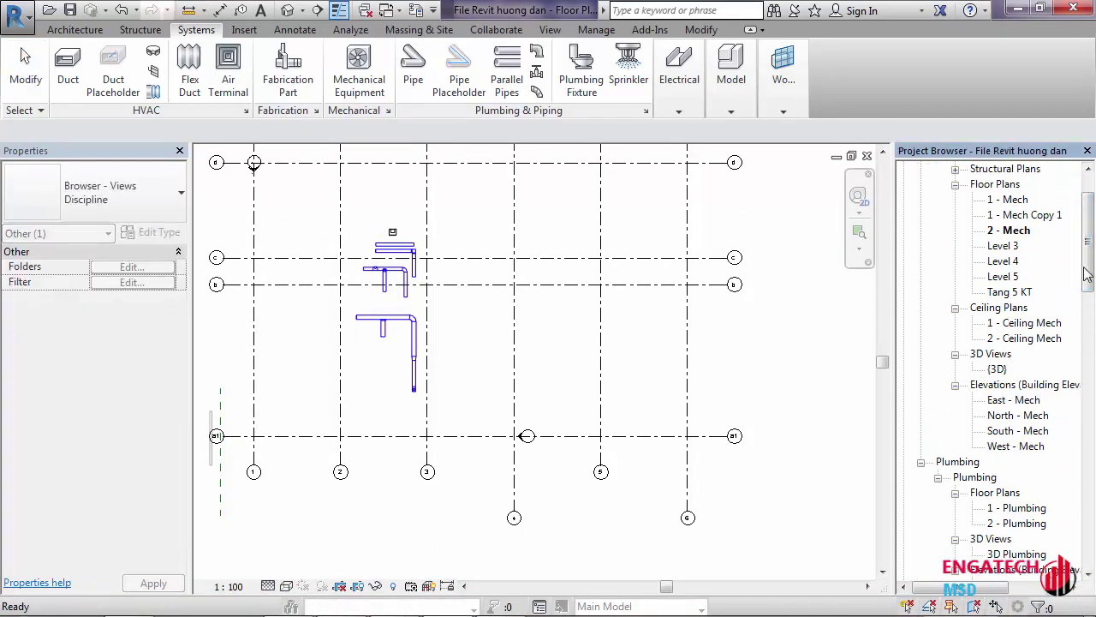
left_click_drag(1088, 273, 1088, 359)
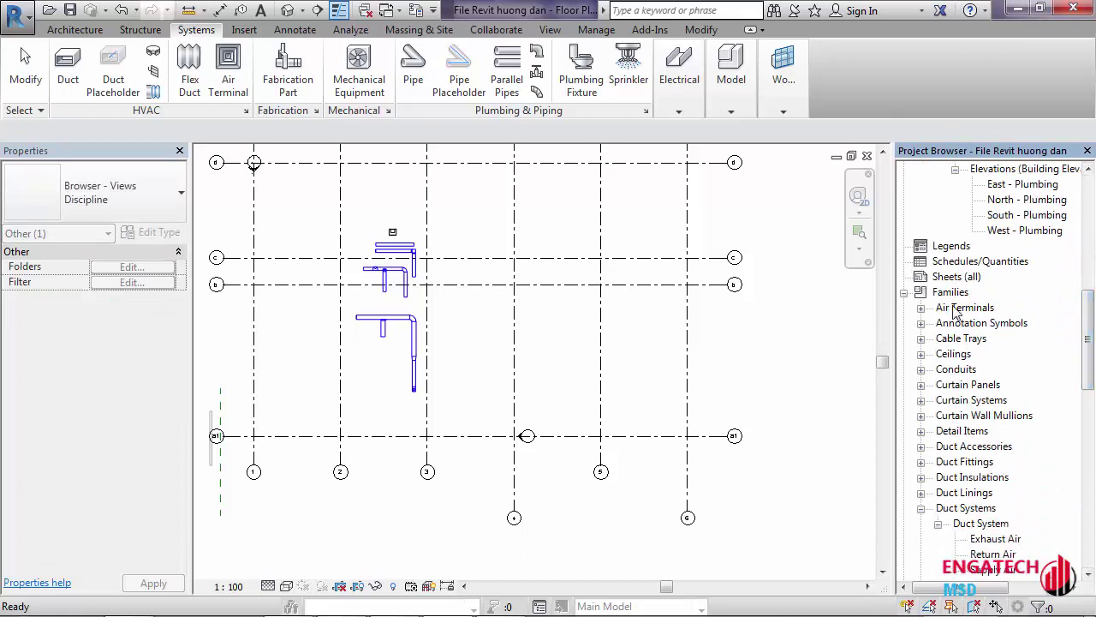
scroll(962, 316, "down", 2)
scroll(951, 356, "down", 2)
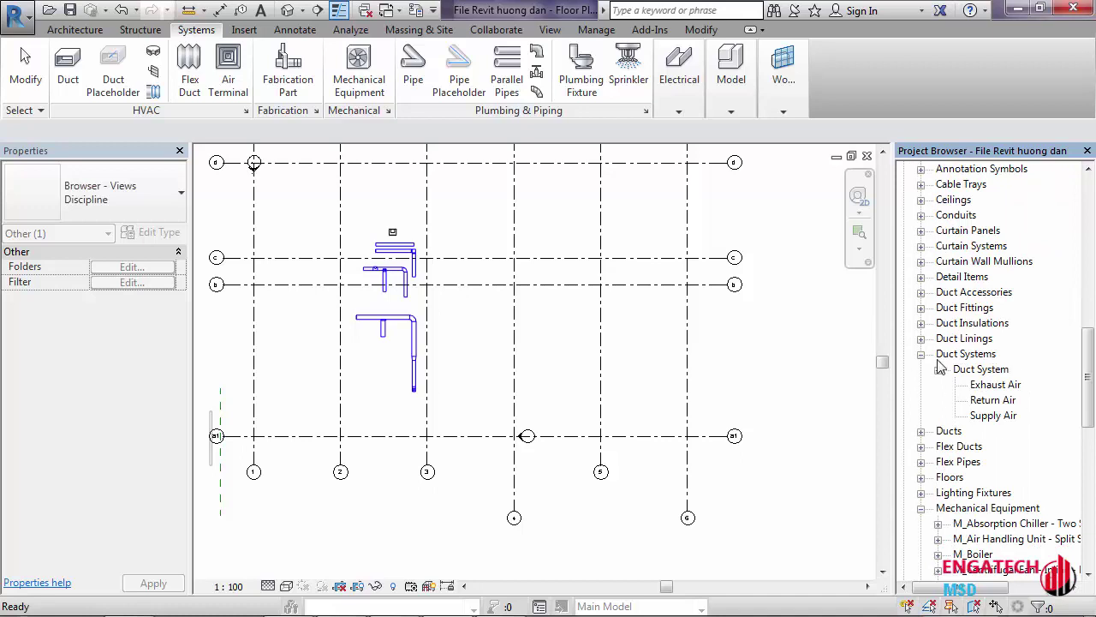
left_click(986, 385)
left_click(986, 400)
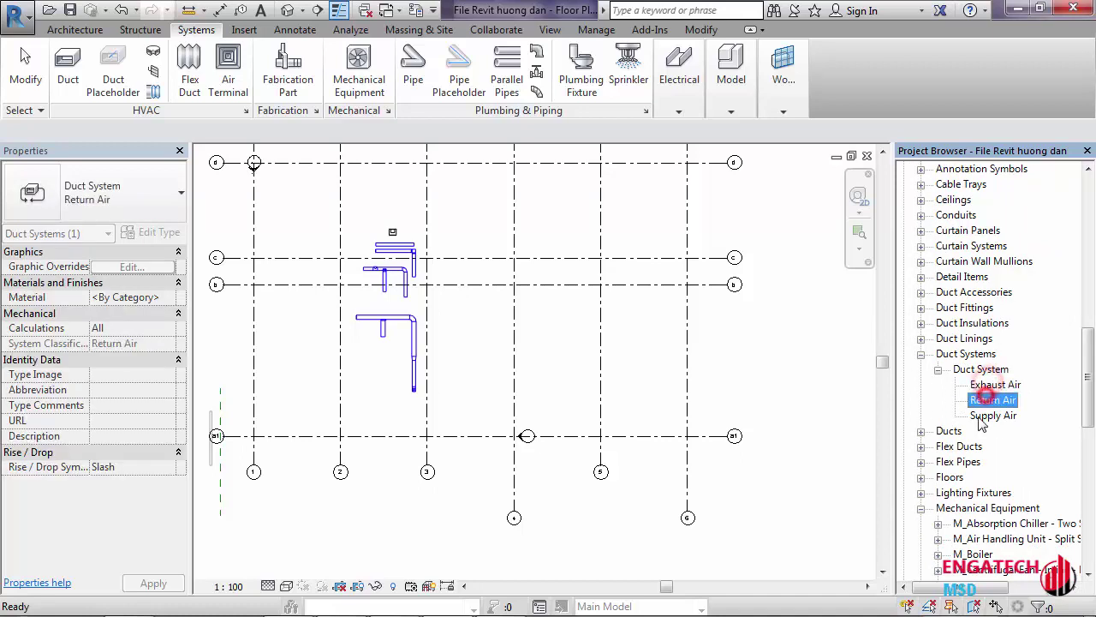
left_click(980, 415)
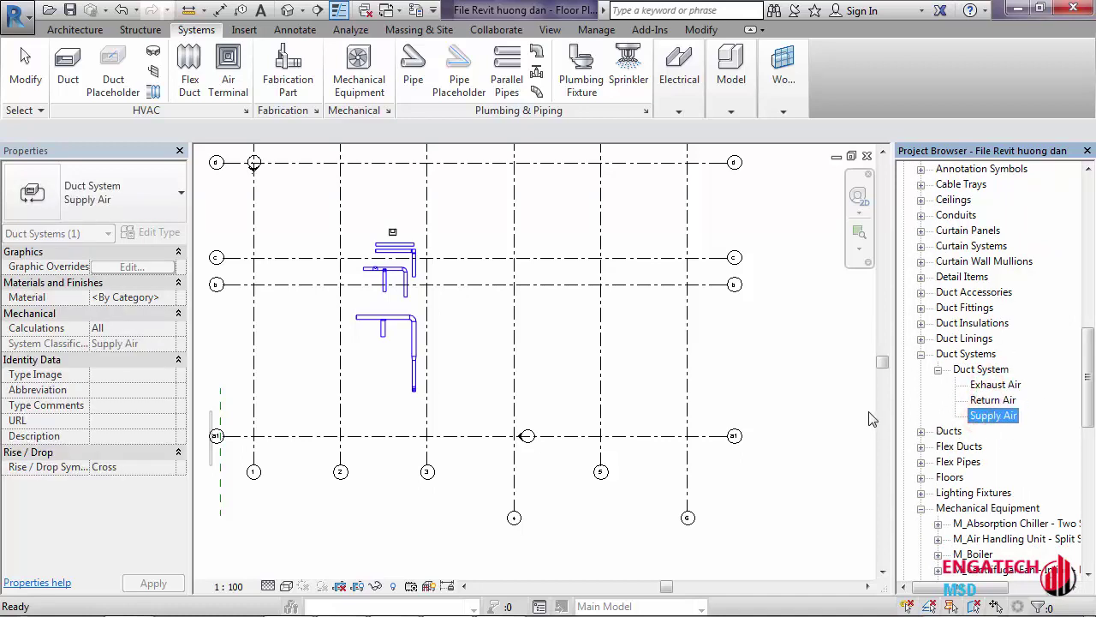
left_click(383, 382)
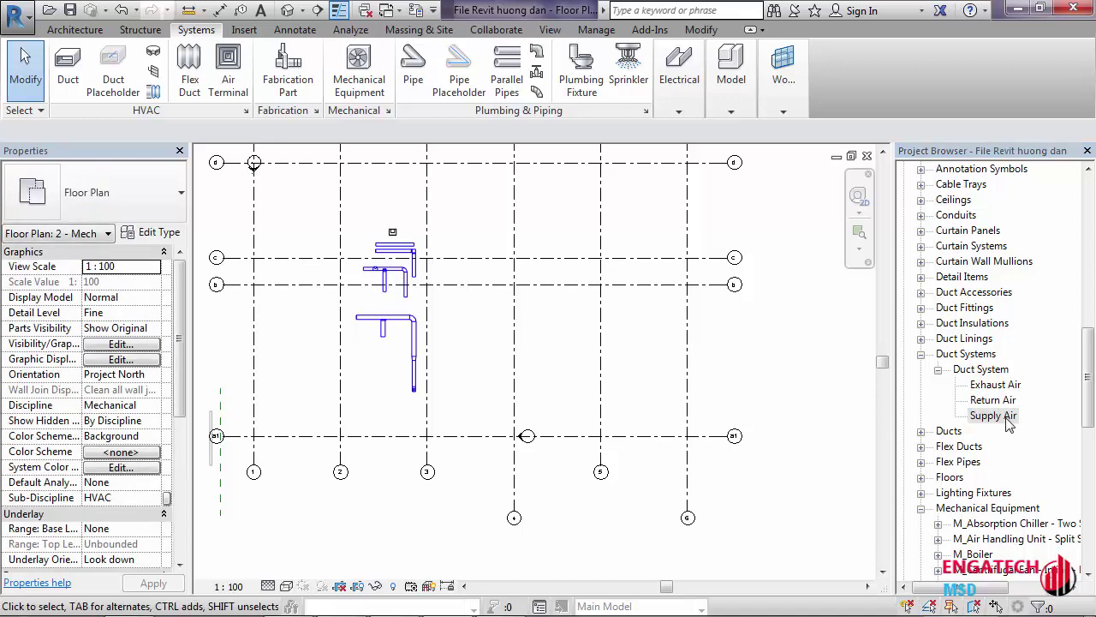
left_click(993, 417)
Duplicate Supply Air and rename the copy to 'He thong gio lanh'
right_click(995, 421)
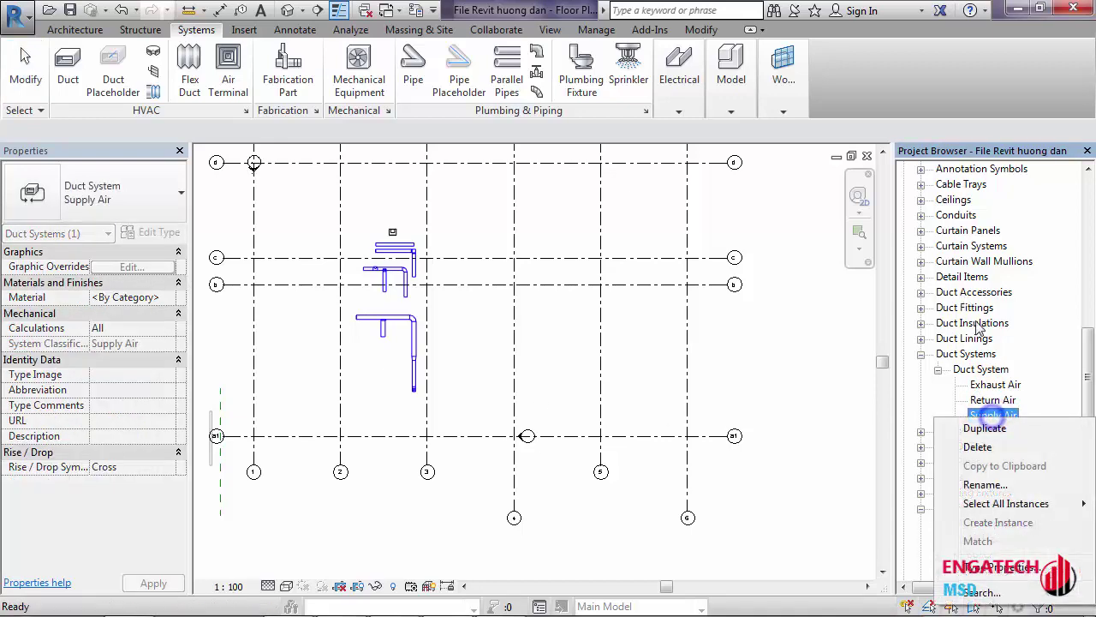
left_click(983, 428)
right_click(993, 430)
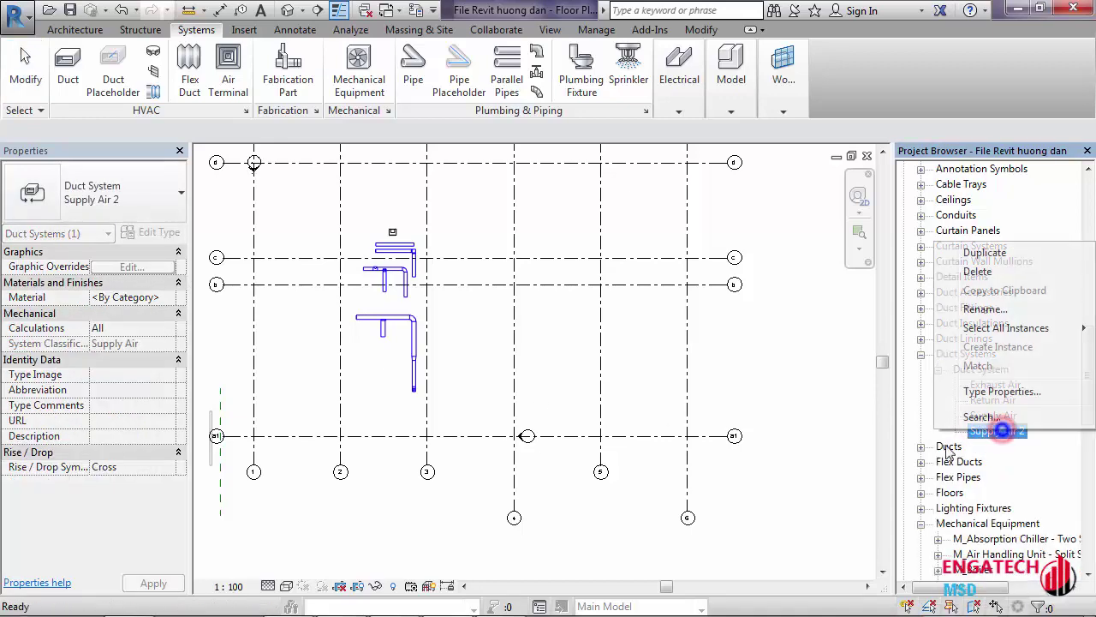
left_click(980, 309)
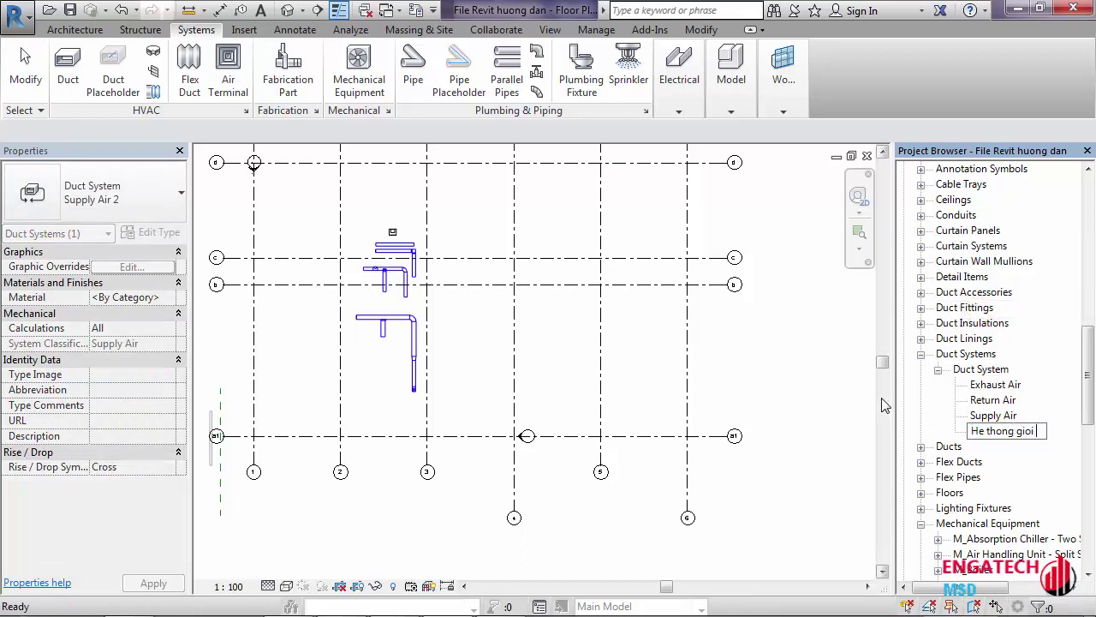
type("nh")
key("Return")
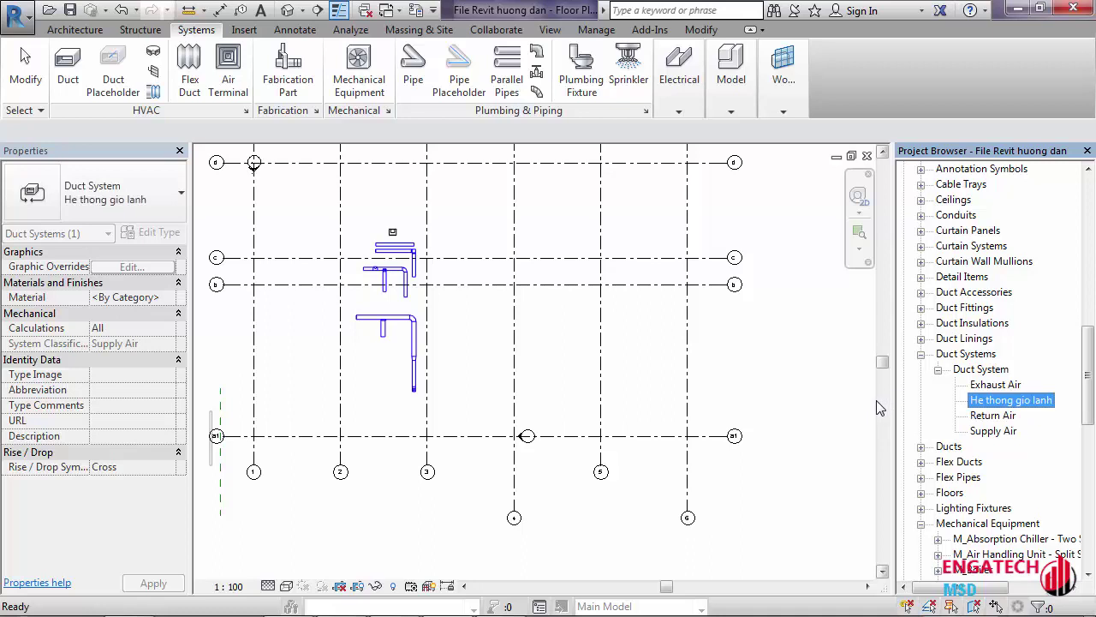
Duplicate Return Air and rename the copy to 'He thong gio hoi'
left_click(993, 416)
right_click(993, 416)
left_click(997, 423)
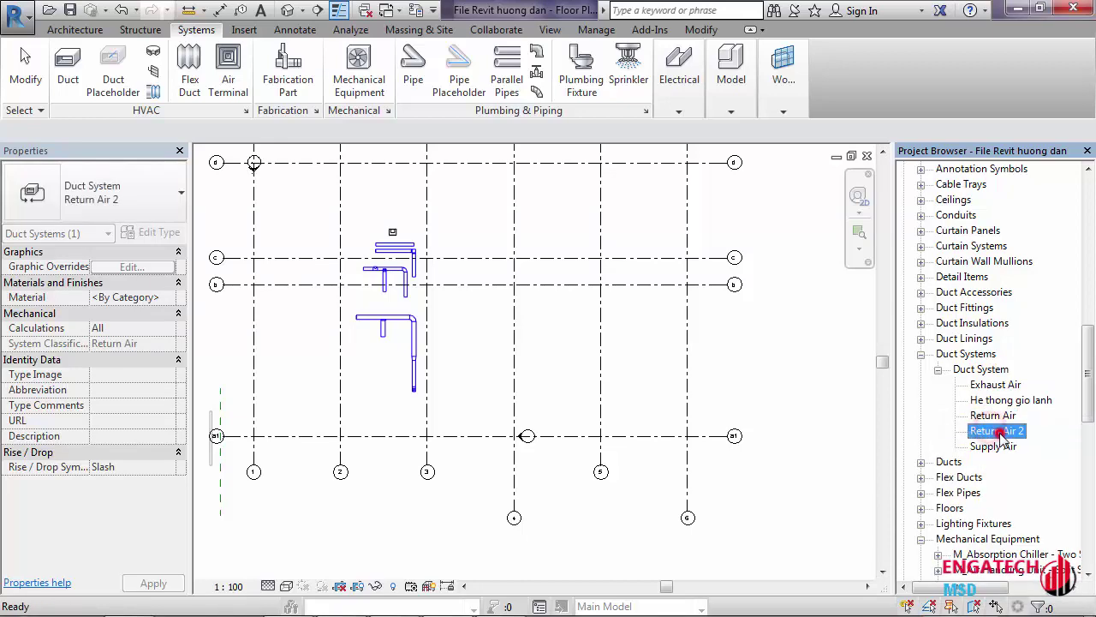
right_click(1000, 436)
left_click(979, 311)
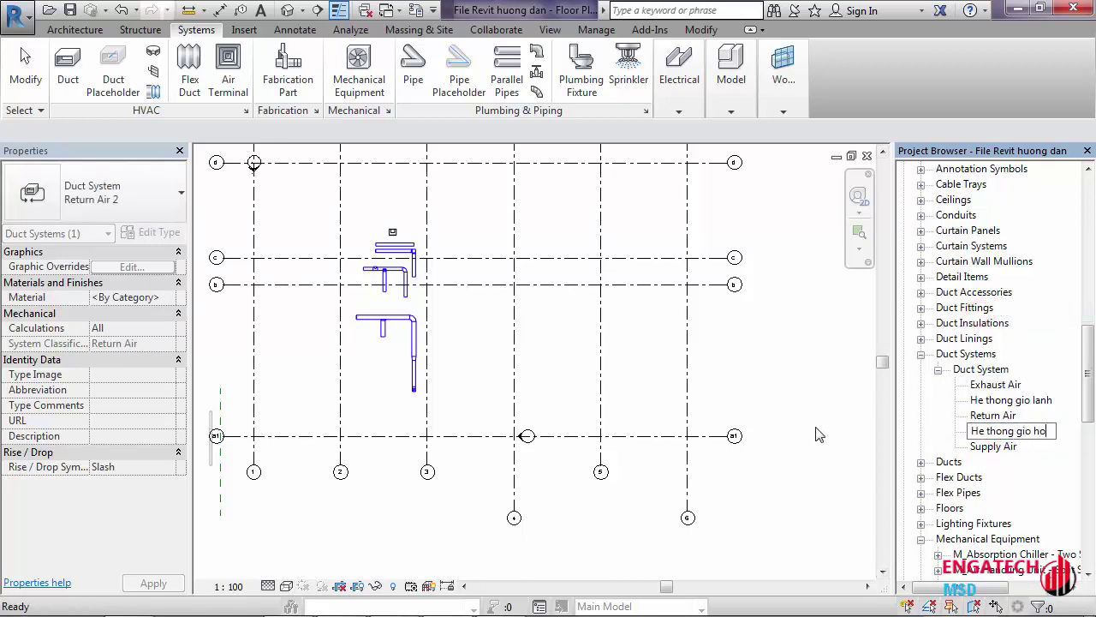
type("i")
key("Return")
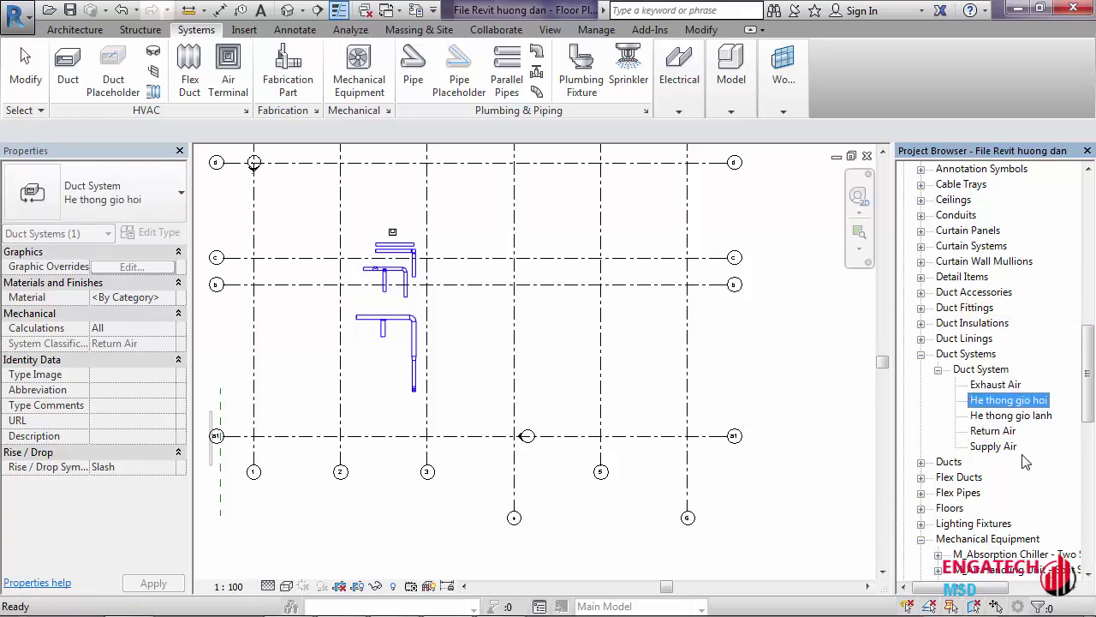
Duplicate Exhaust Air and rename the copy to 'He thong gio thai'
left_click(999, 387)
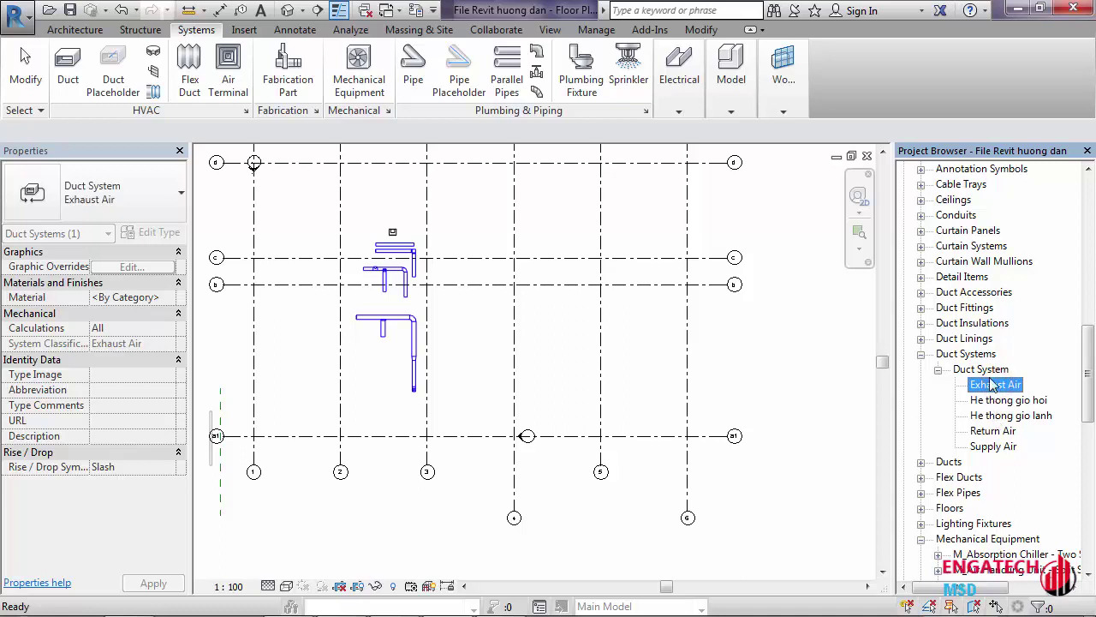
right_click(993, 387)
left_click(984, 397)
left_click(997, 400)
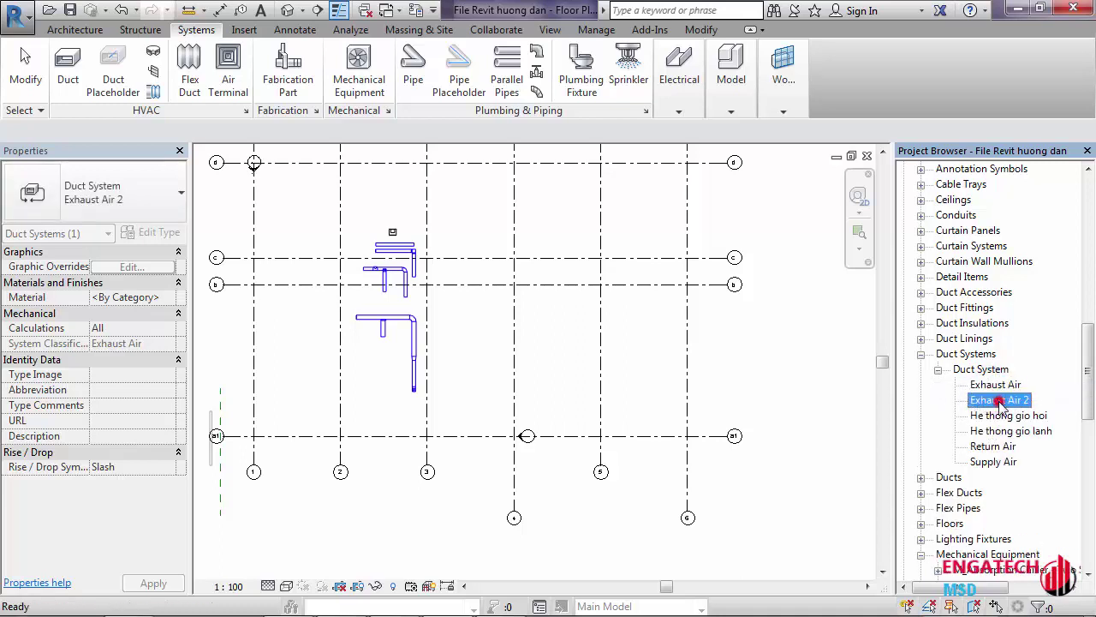
right_click(997, 400)
left_click(985, 470)
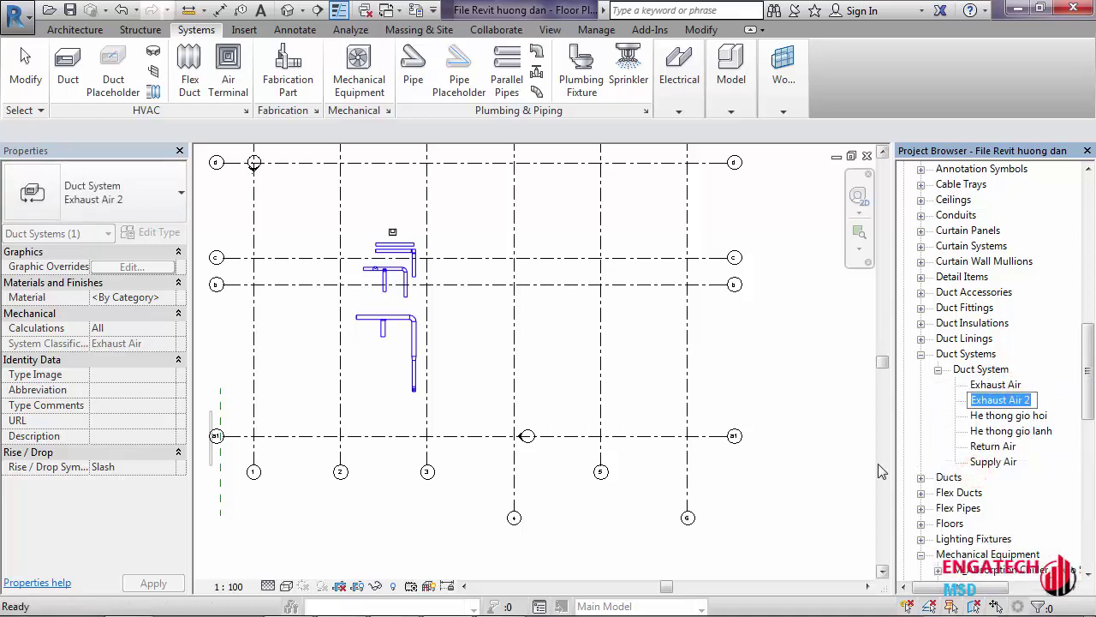
type("He tho")
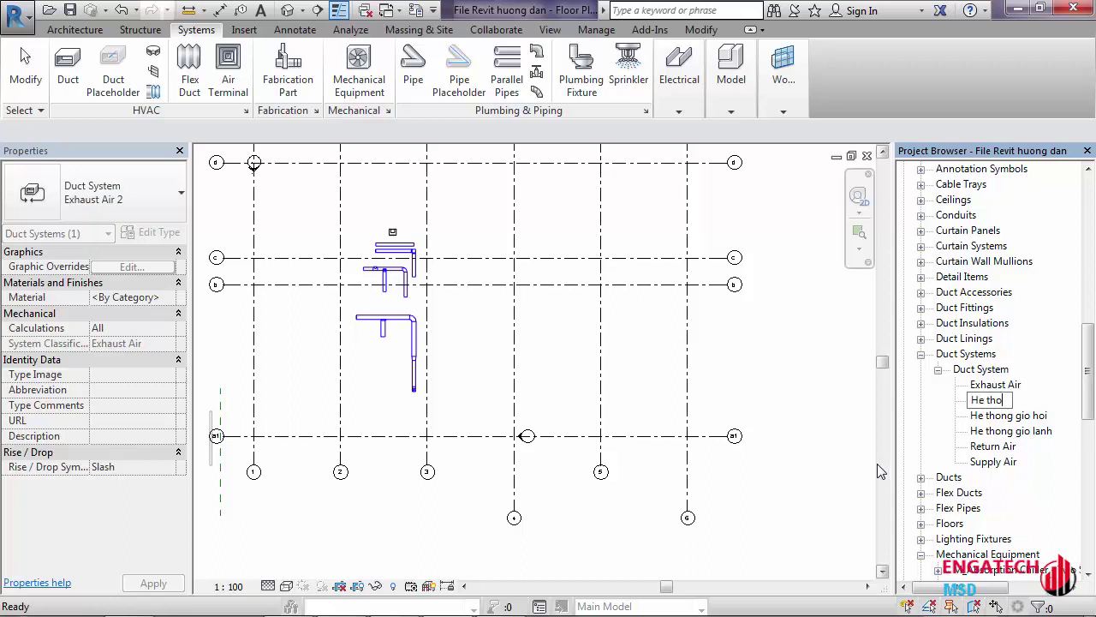
type("ng gio thai")
key("Return")
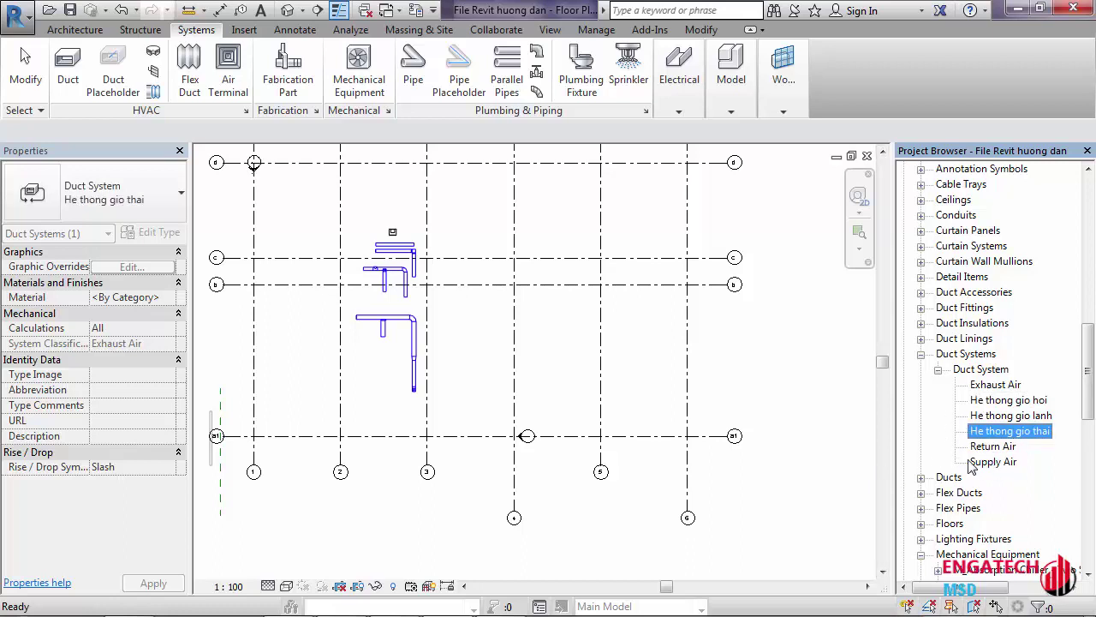
left_click(473, 360)
scroll(406, 286, "up", 1)
scroll(403, 334, "up", 1)
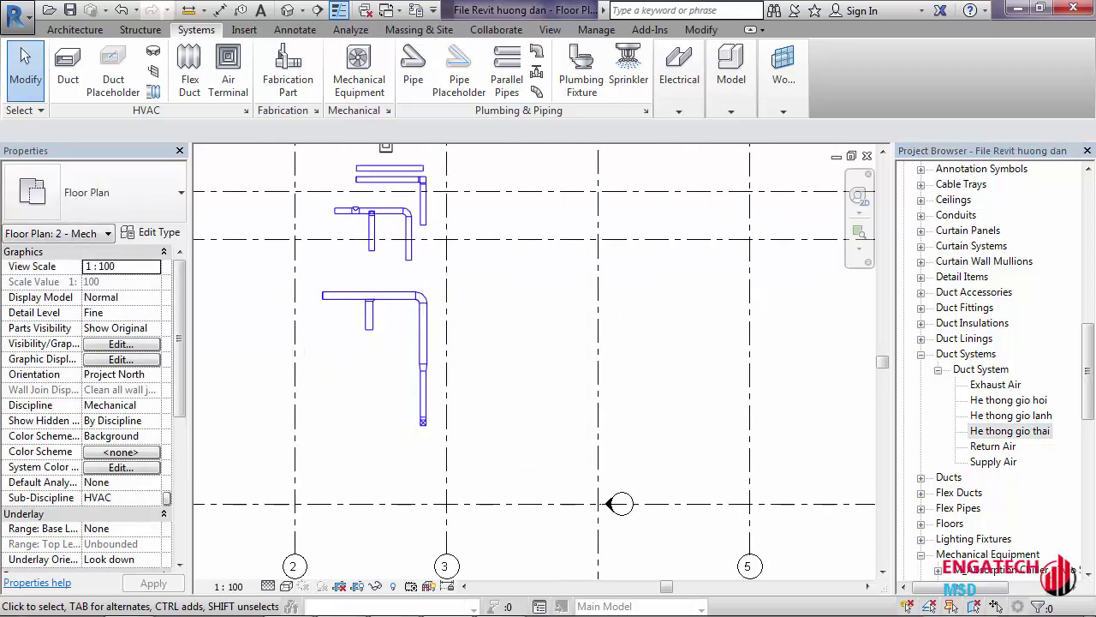
left_click(398, 601)
scroll(419, 342, "down", 2)
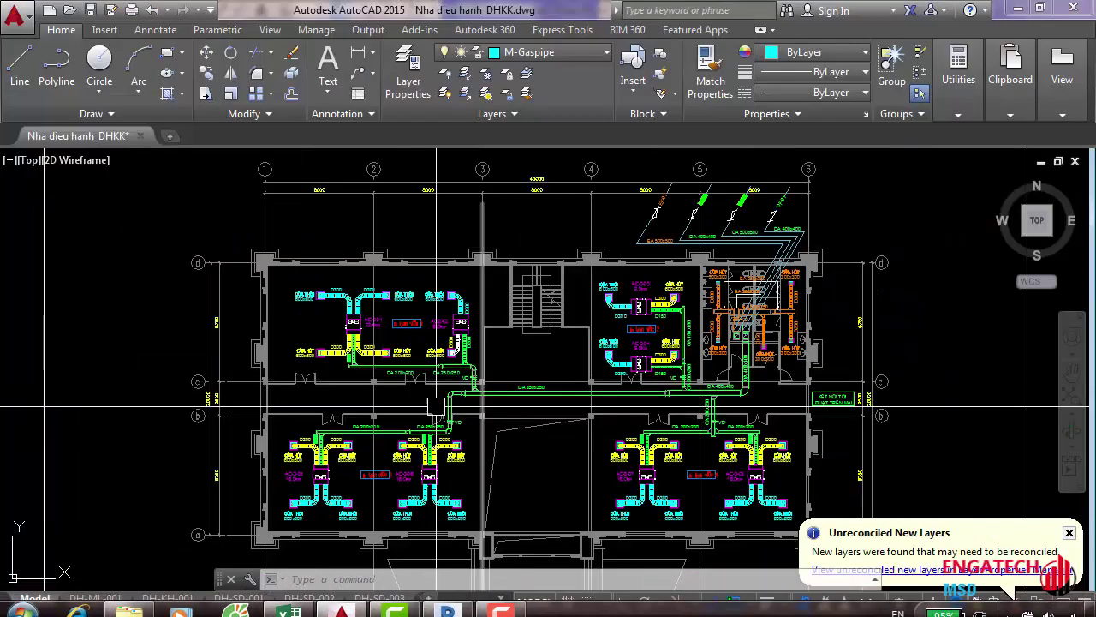
scroll(302, 336, "up", 3)
scroll(302, 336, "up", 3)
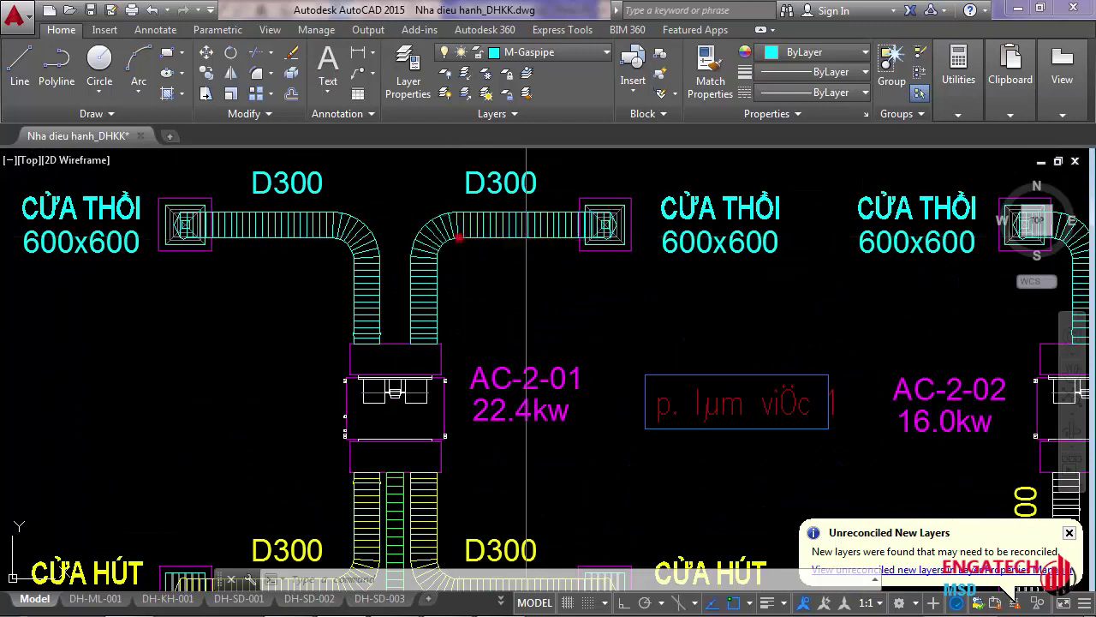
left_click(458, 236)
left_click(461, 411)
key("Escape")
key("Escape")
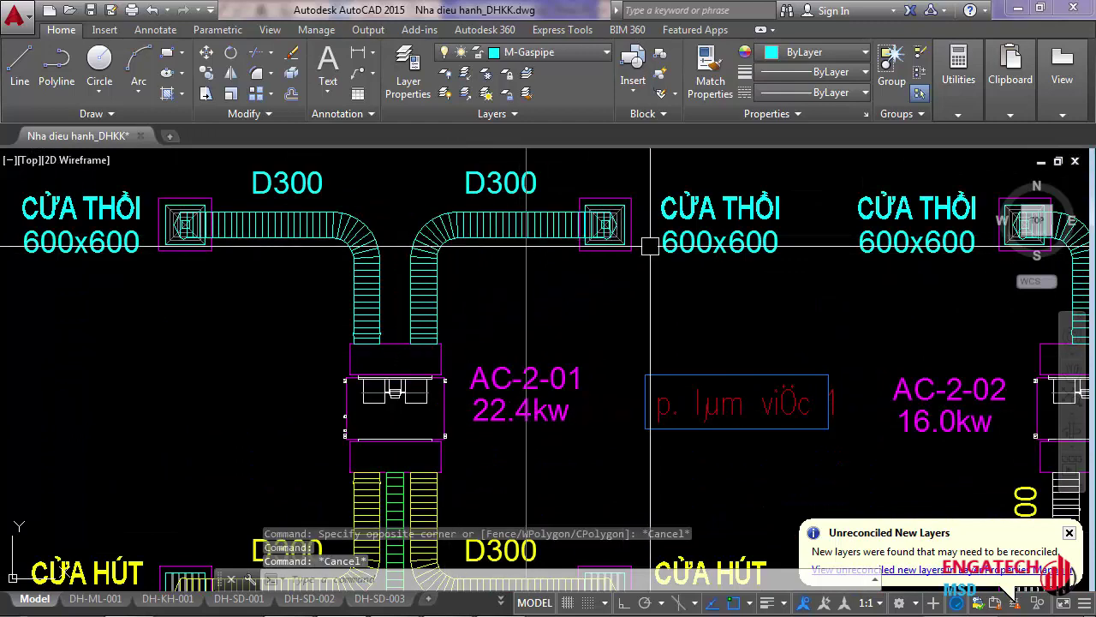
scroll(347, 377, "up", 4)
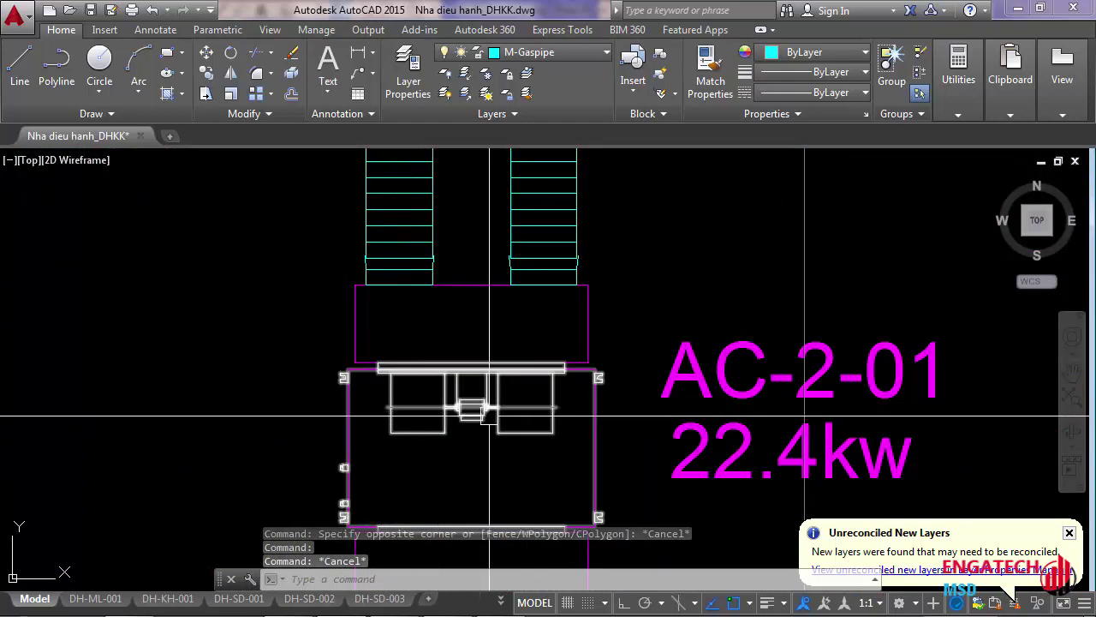
scroll(507, 431, "down", 4)
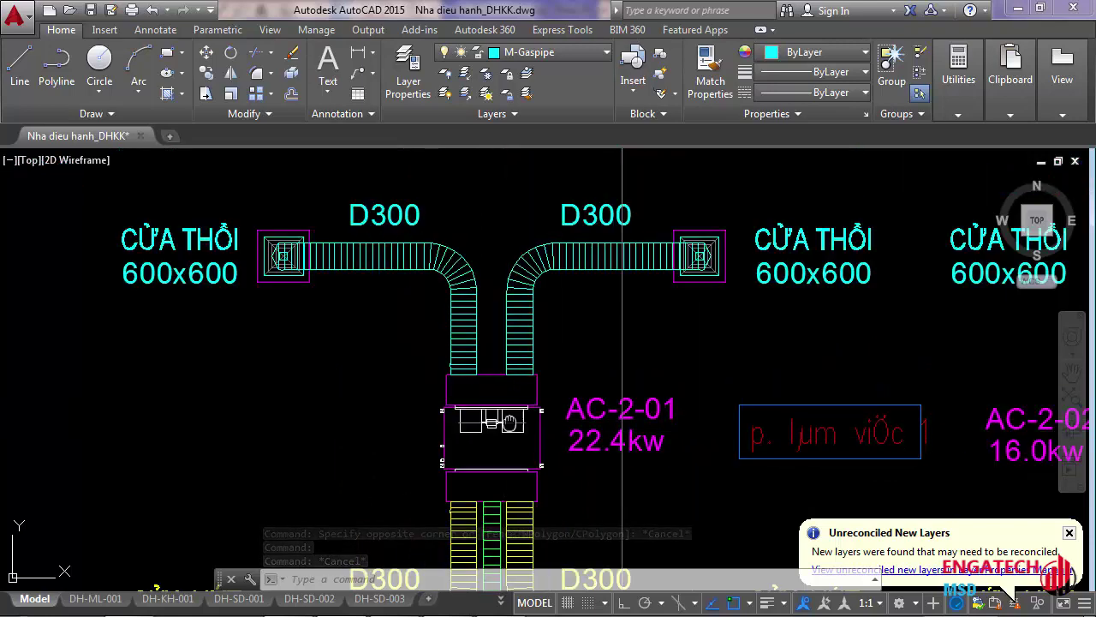
middle_click_drag(512, 417, 512, 450)
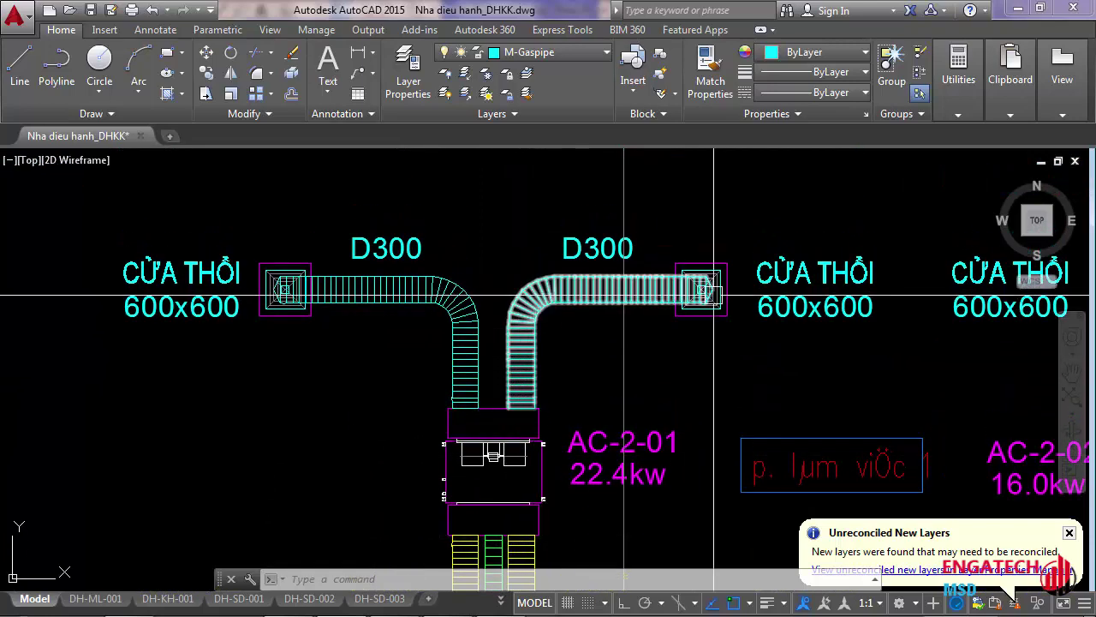
scroll(656, 343, "down", 3)
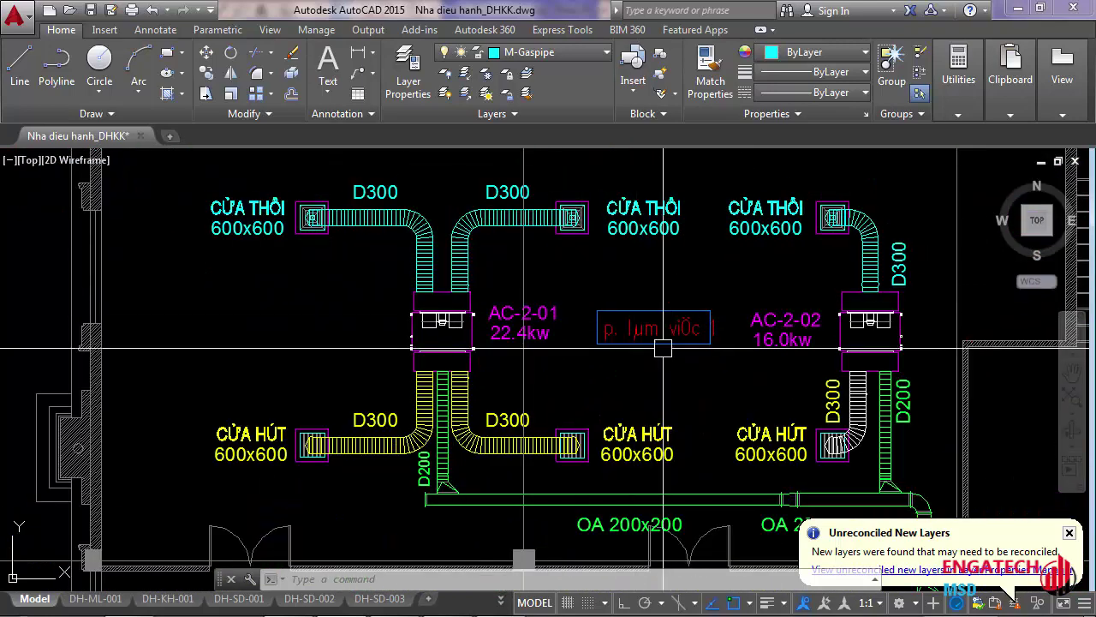
middle_click_drag(656, 342, 381, 224)
scroll(186, 406, "down", 2)
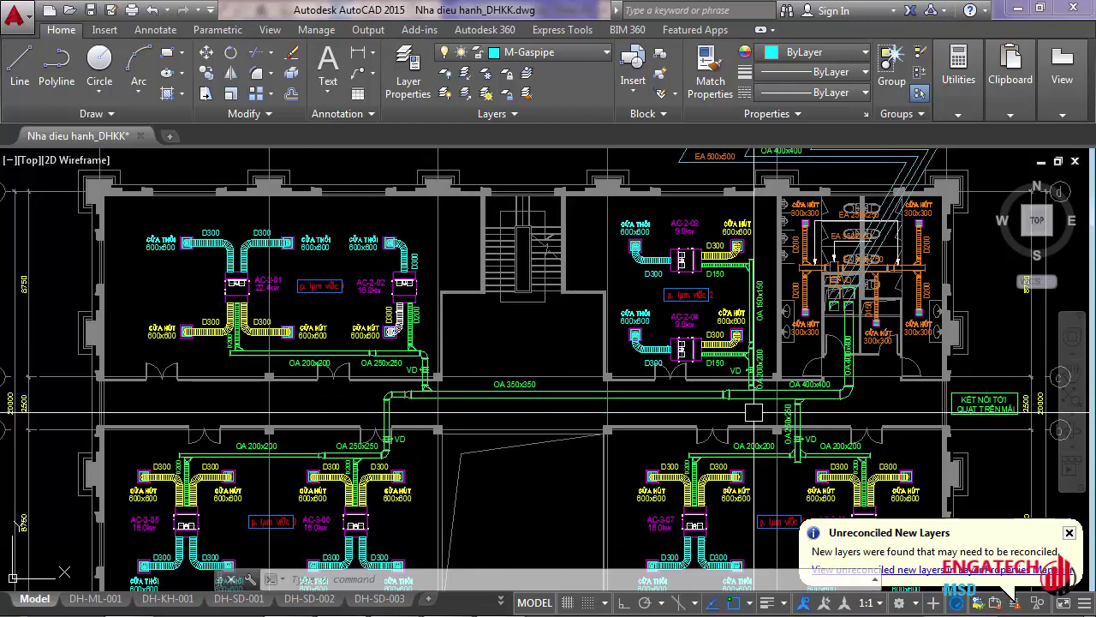
scroll(831, 329, "up", 5)
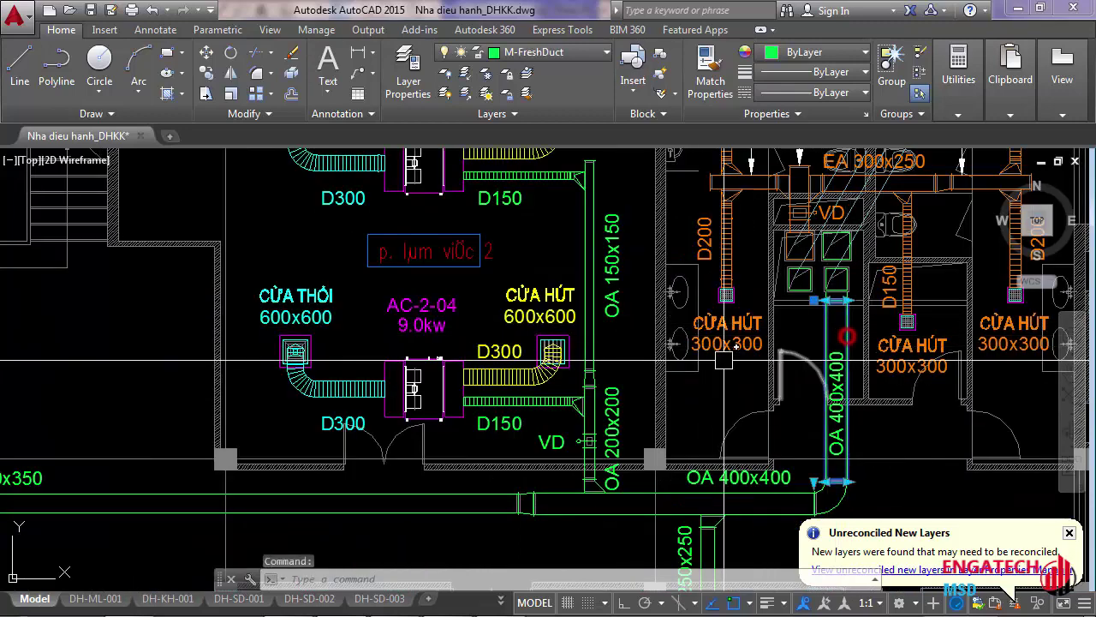
scroll(720, 364, "down", 7)
scroll(442, 385, "up", 7)
key("Escape")
key("Escape")
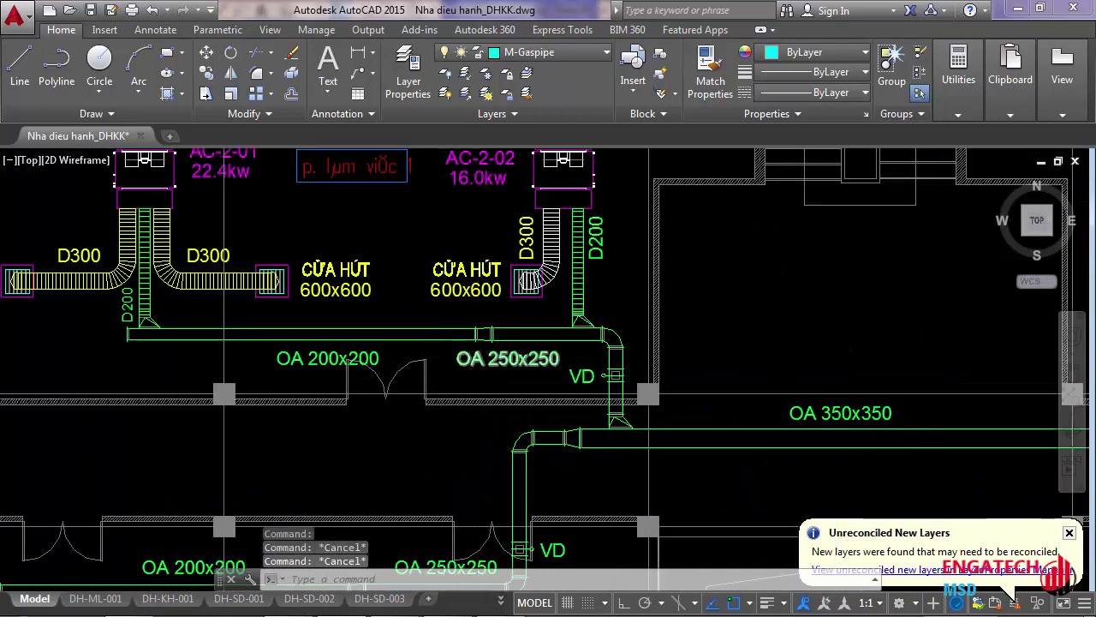
scroll(589, 418, "down", 6)
scroll(752, 400, "up", 1)
scroll(751, 400, "up", 2)
scroll(751, 400, "up", 1)
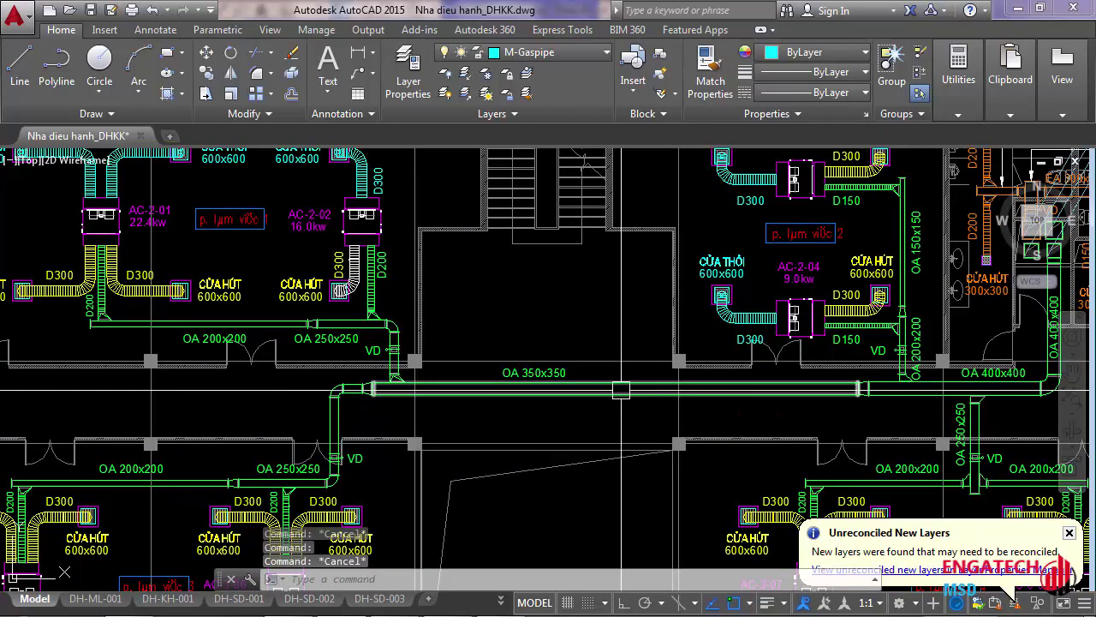
scroll(457, 293, "down", 4)
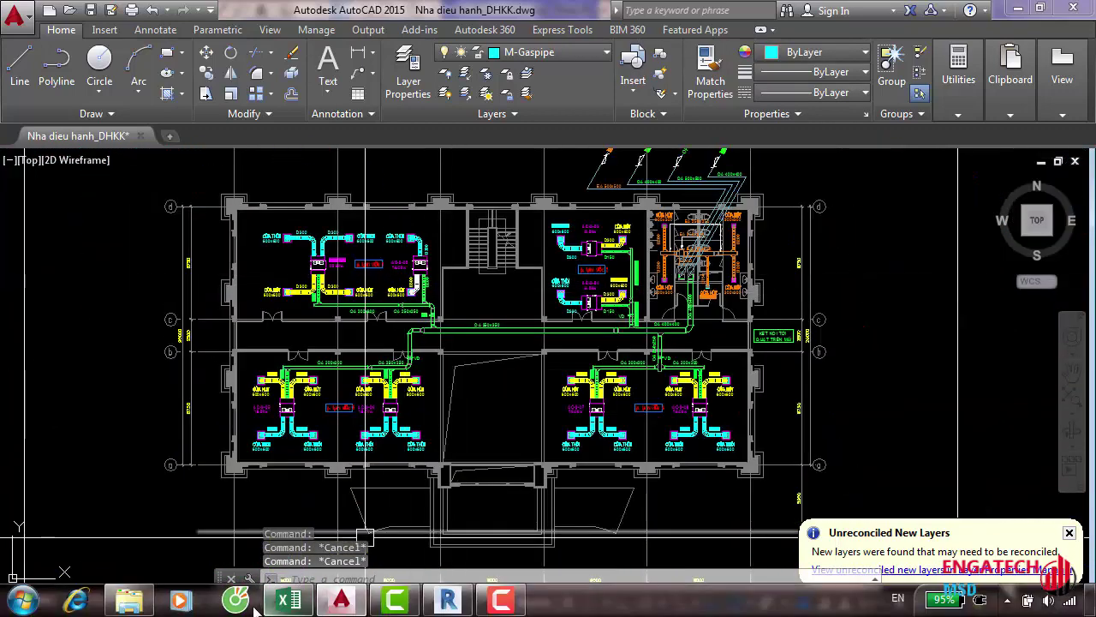
Back in Revit, duplicate Supply Air and rename the copy to 'He thong gio tuoi'
left_click(447, 599)
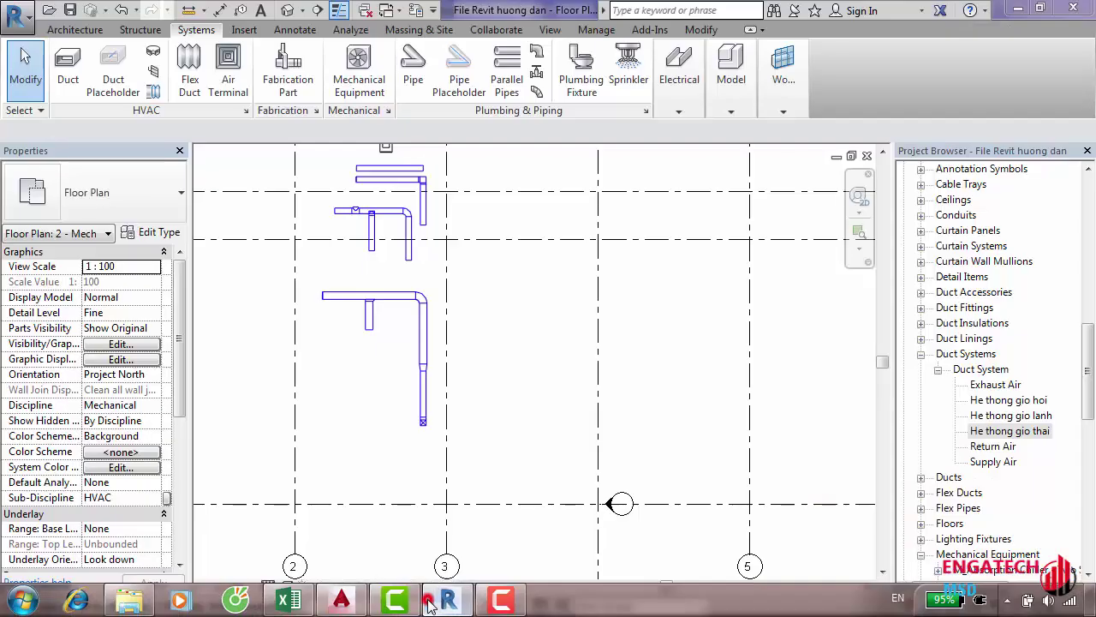
left_click(976, 462)
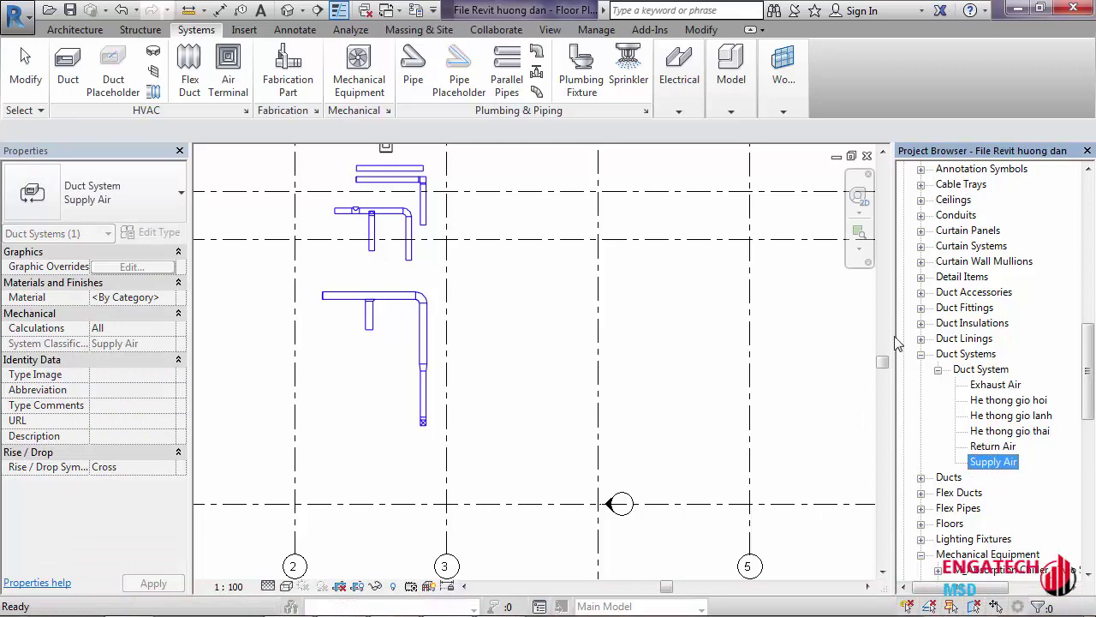
right_click(998, 471)
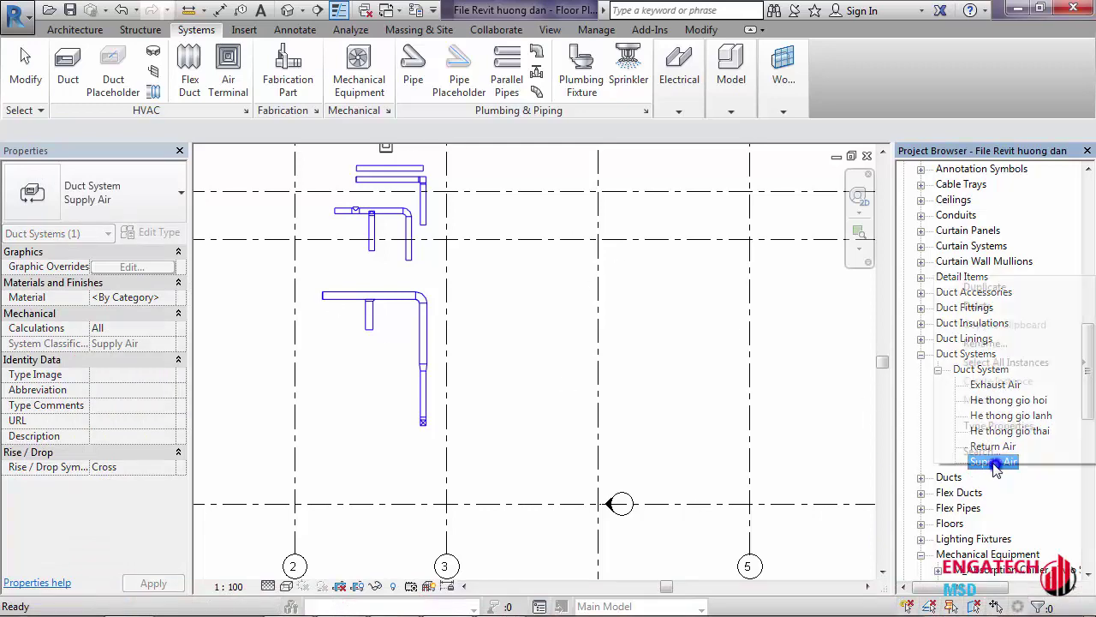
left_click(970, 288)
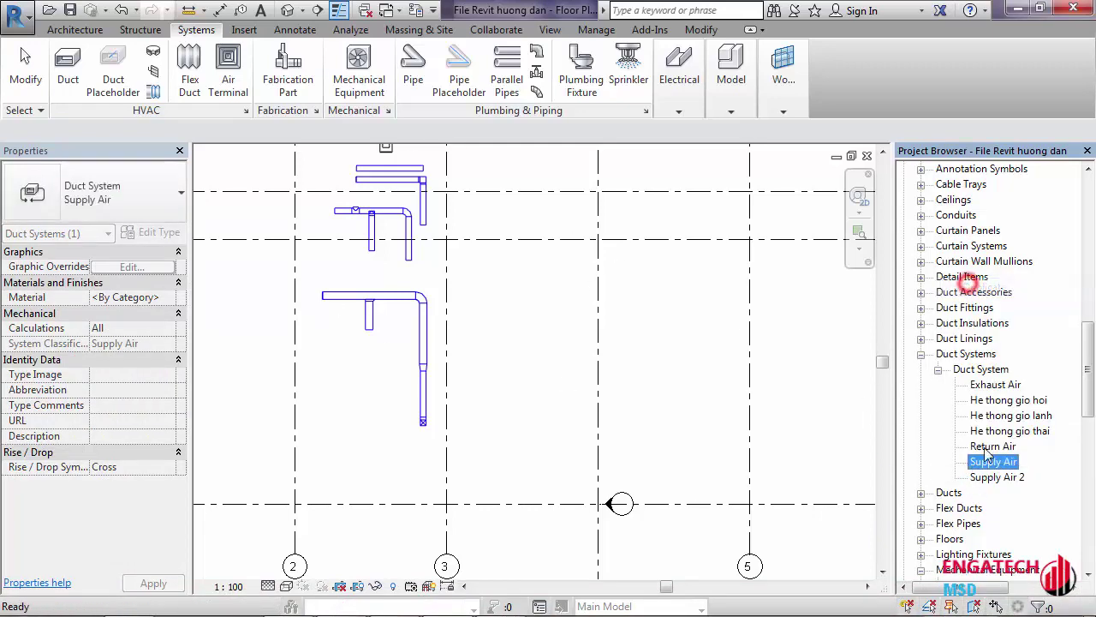
left_click(996, 477)
right_click(998, 477)
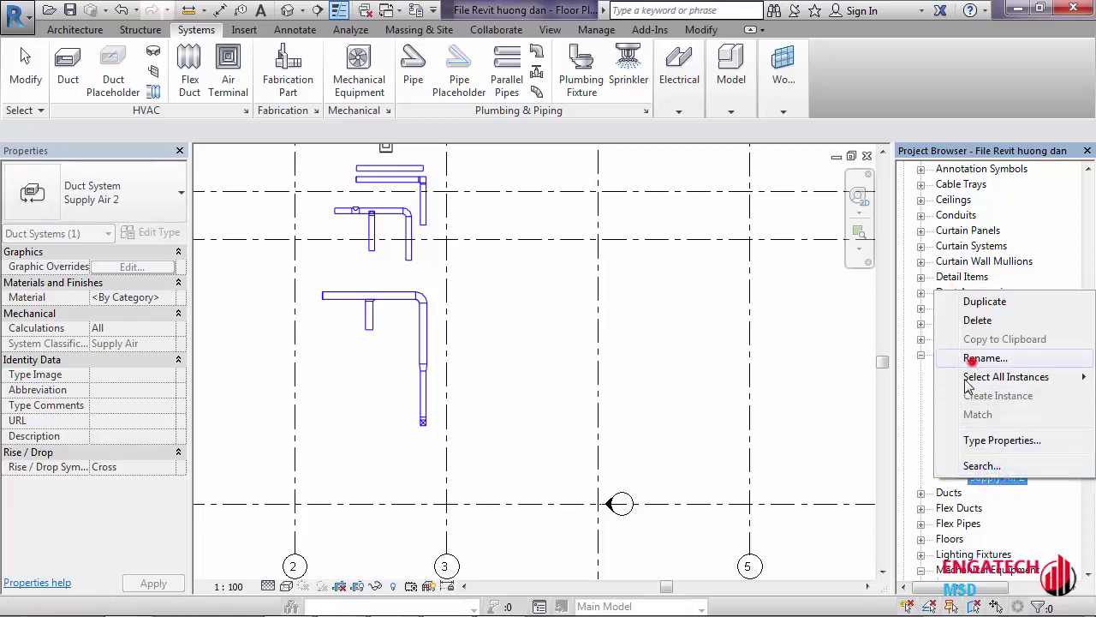
left_click(972, 360)
type("He thong gio tuoi")
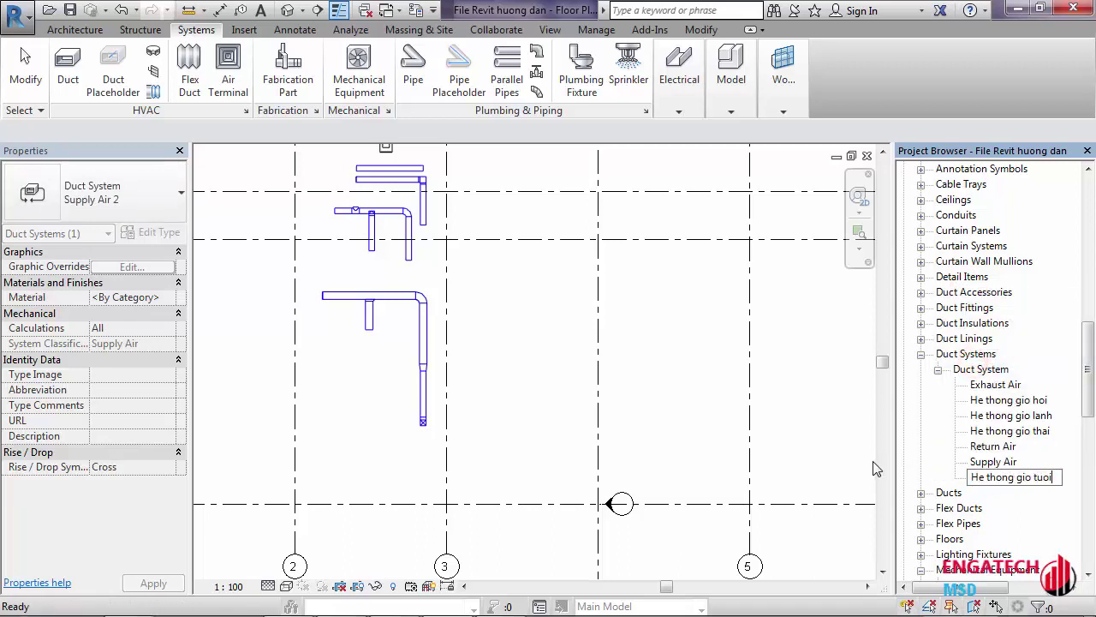
key("Return")
Review the He thong gio hoi, gio thai and gio tuoi entries in the Duct System list
left_click(648, 374)
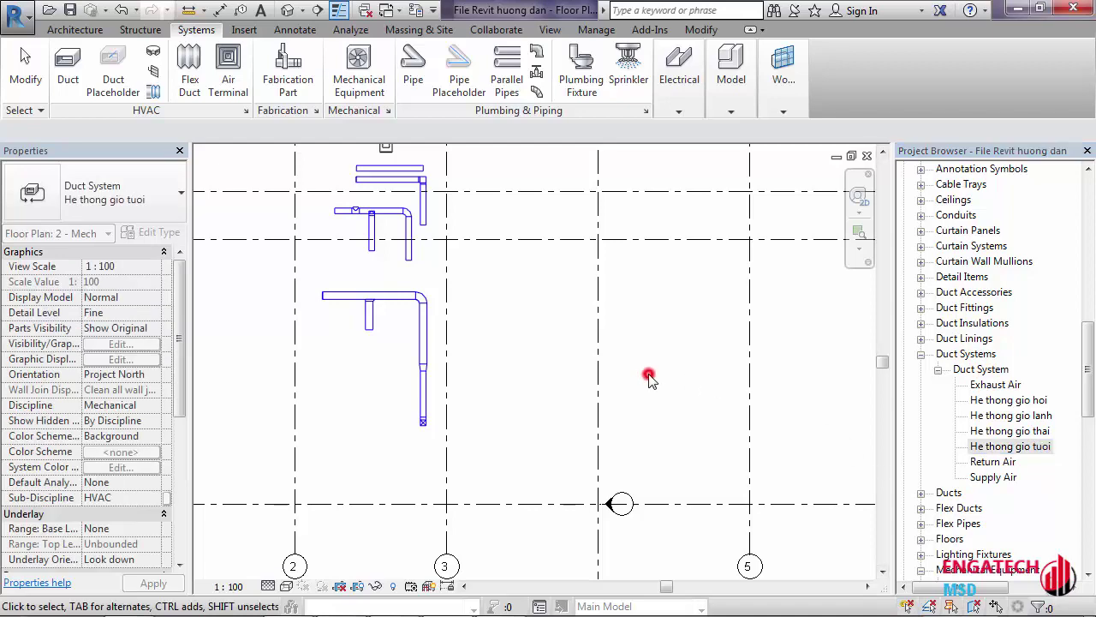
middle_click_drag(495, 385, 515, 357)
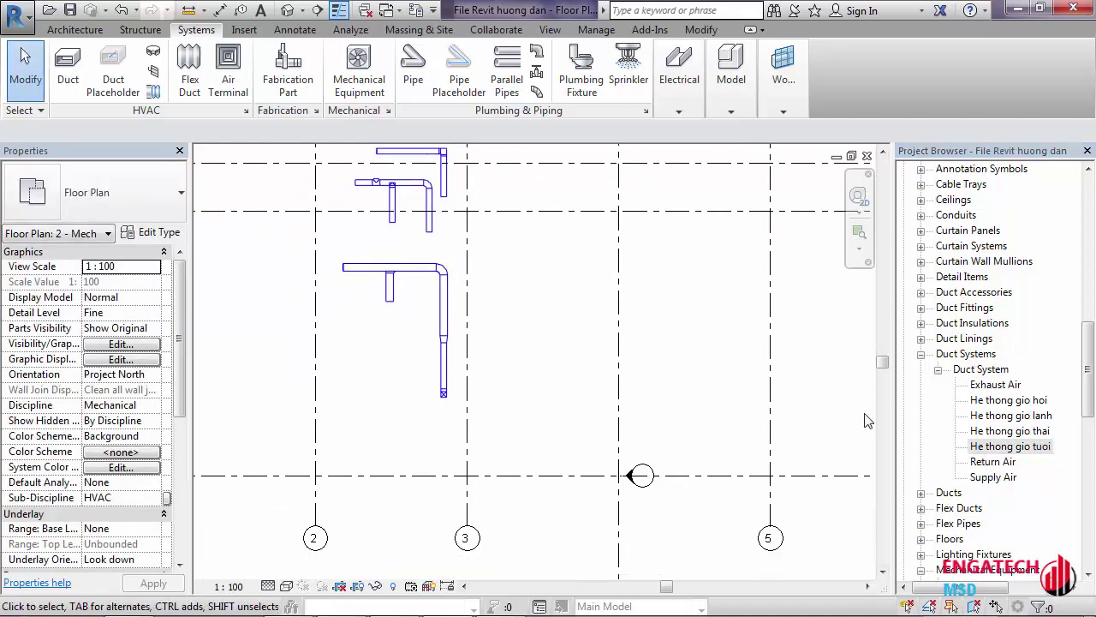
left_click(1028, 400)
left_click(1015, 430)
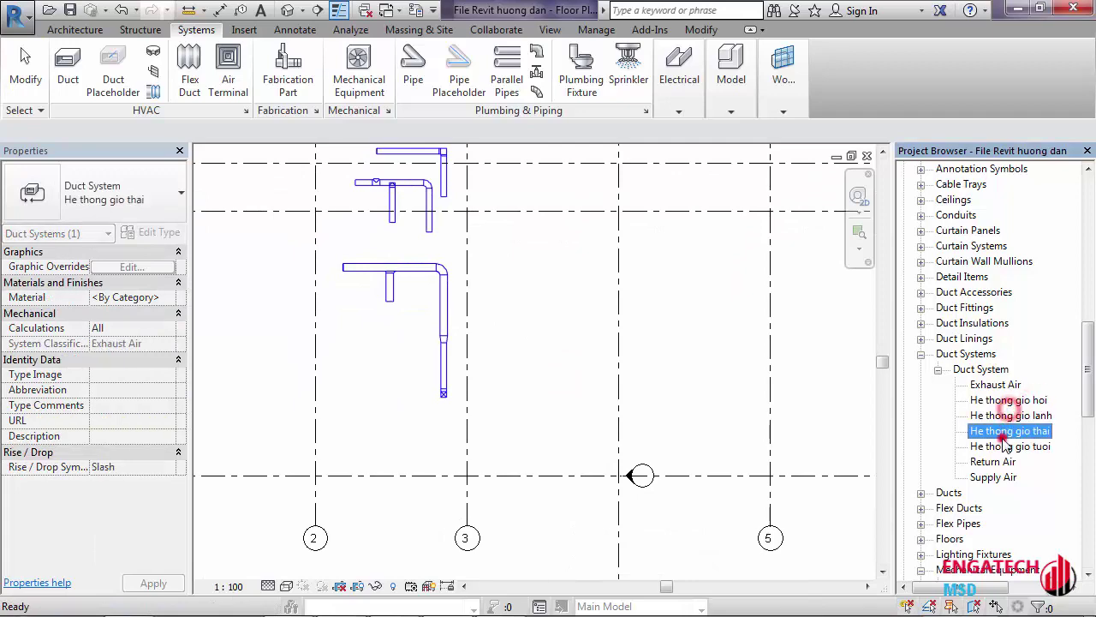
left_click(998, 446)
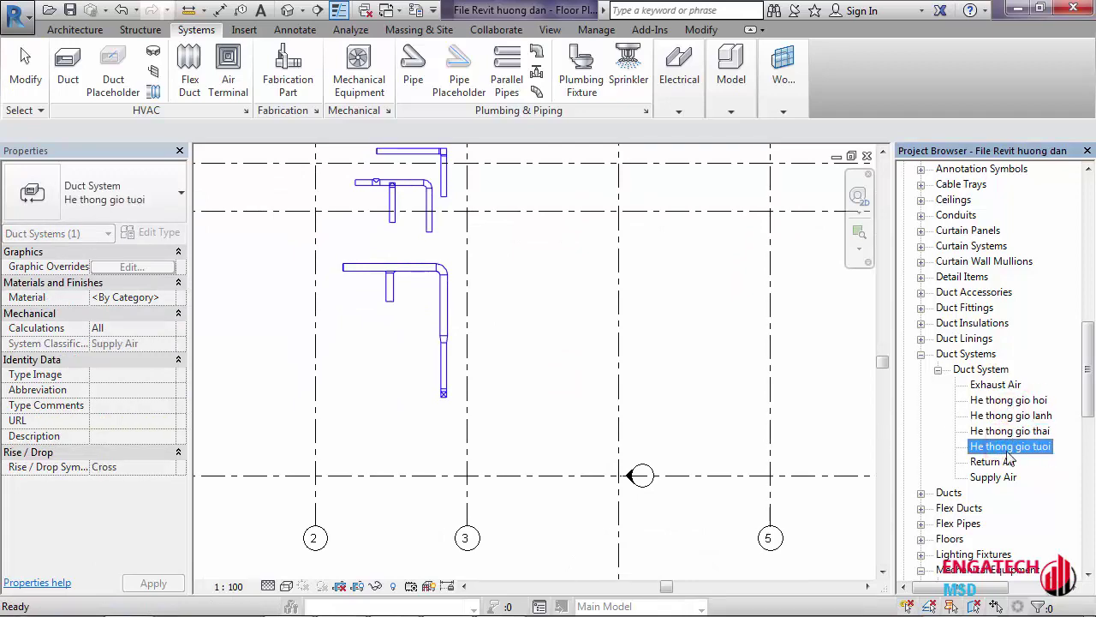
Open He thong gio lanh's Type Properties and its Graphic Overrides line settings
double_click(1017, 417)
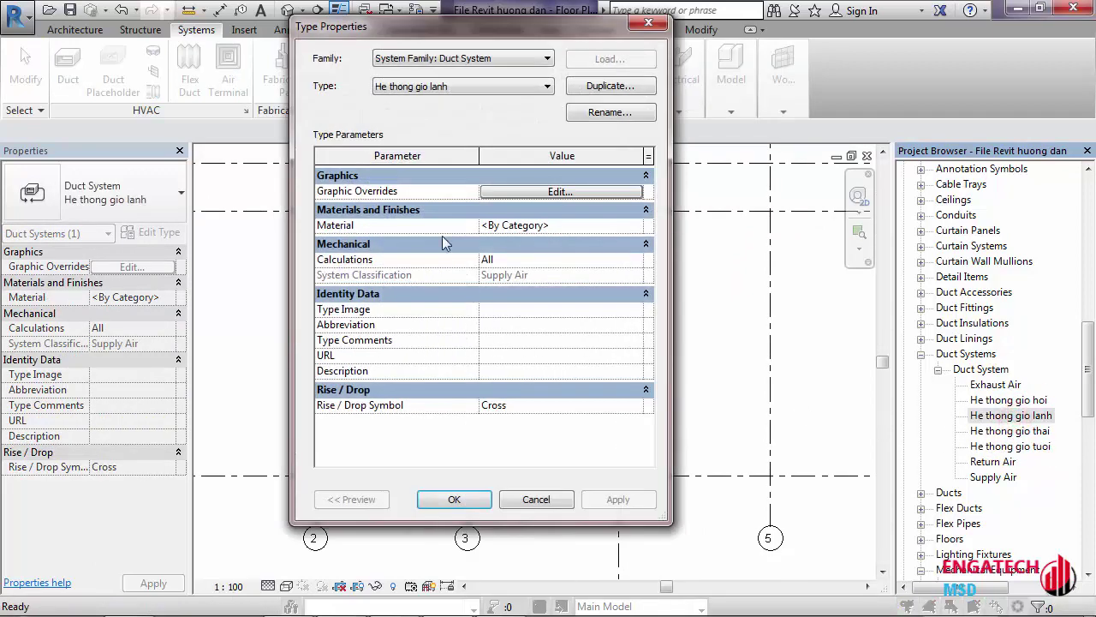
left_click_drag(427, 26, 433, 42)
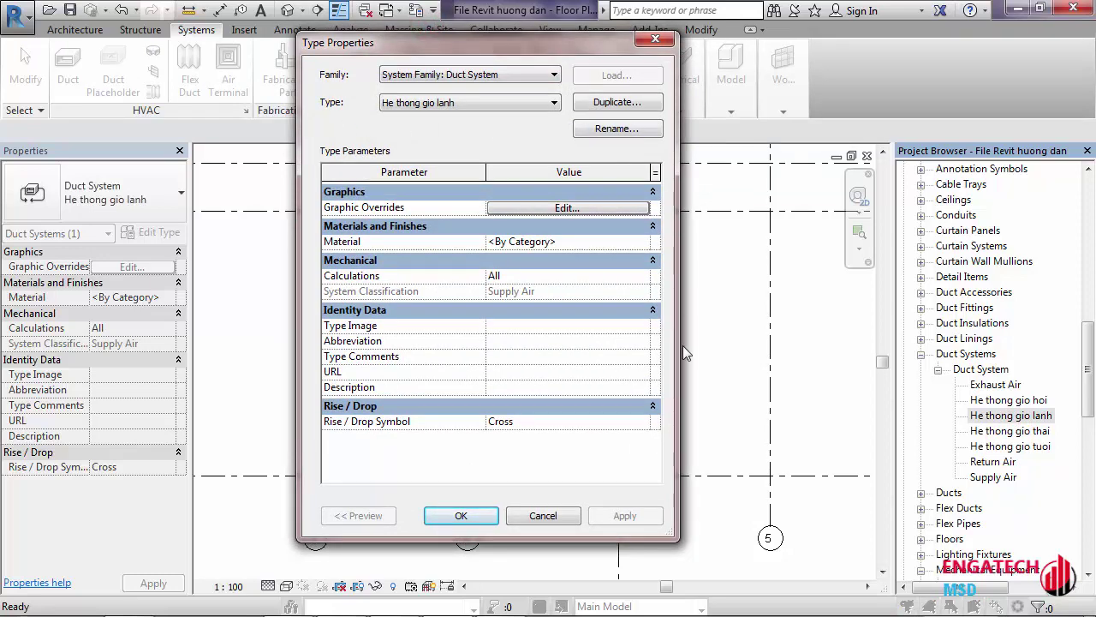
left_click(532, 209)
mouse_move(503, 84)
left_mouse_down()
mouse_move(788, 107)
mouse_move(514, 81)
left_mouse_up()
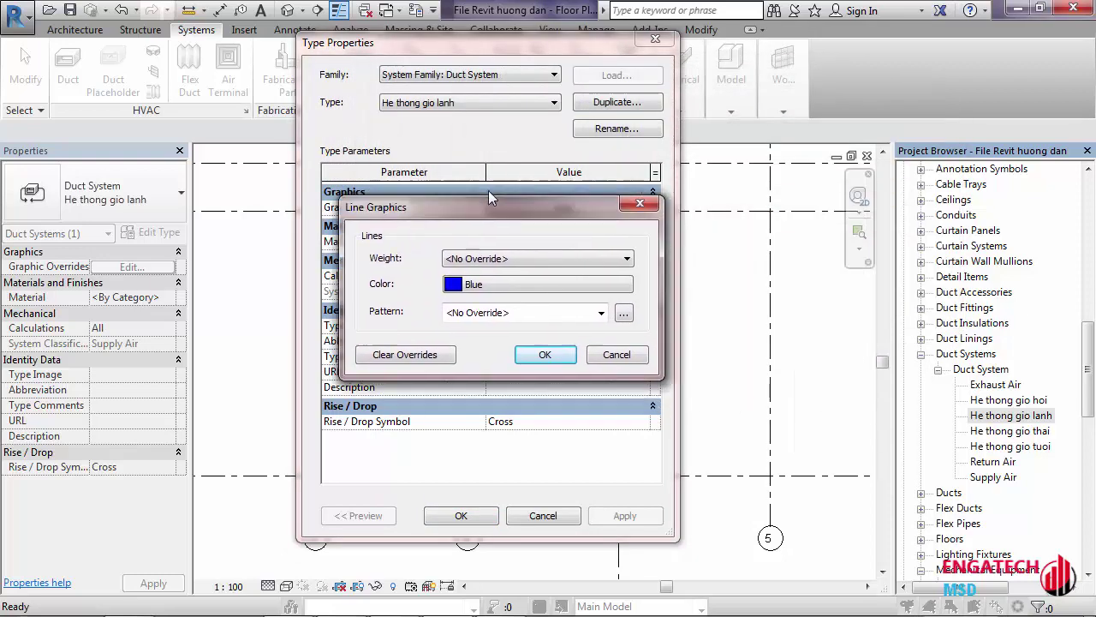
Set the override line colour to Magenta, leaving line weight and pattern unchanged
left_click(475, 147)
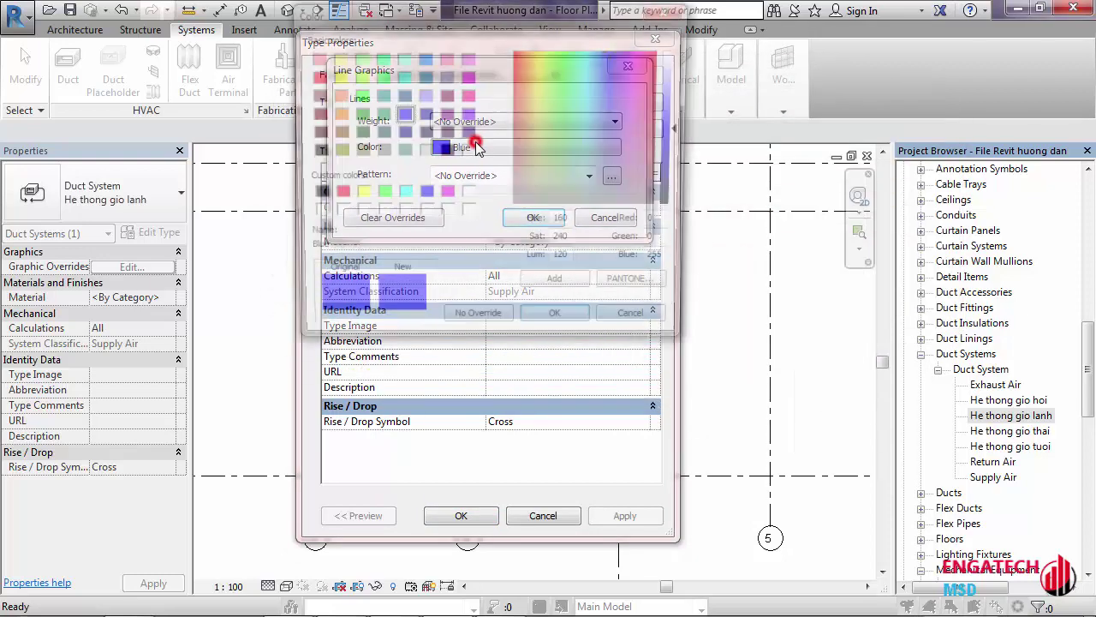
double_click(476, 142)
left_click(467, 123)
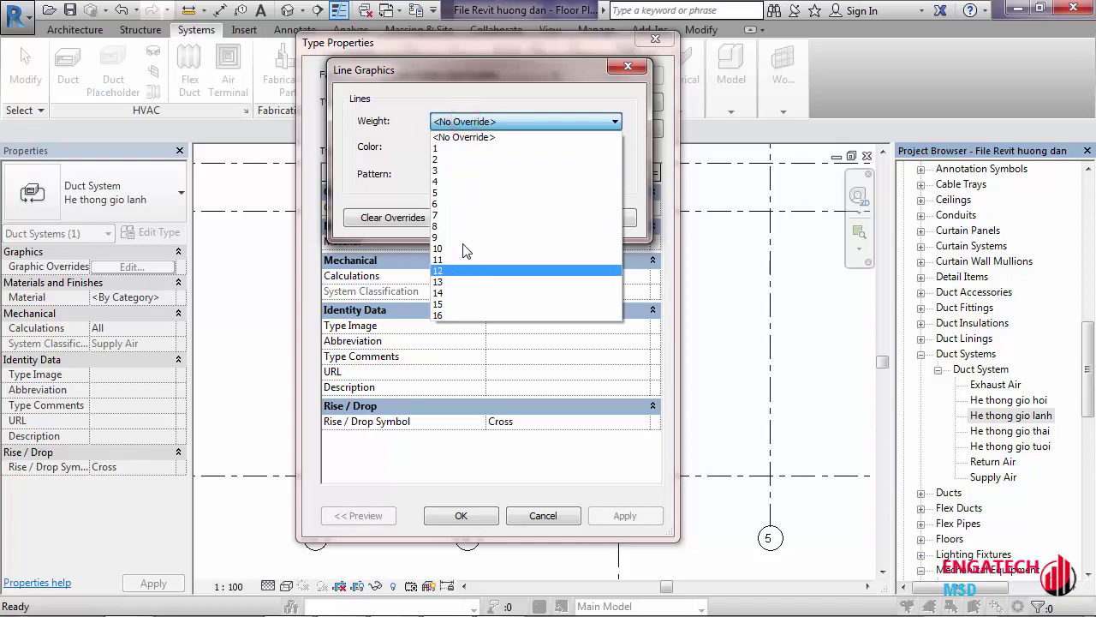
left_click(384, 189)
left_click(490, 176)
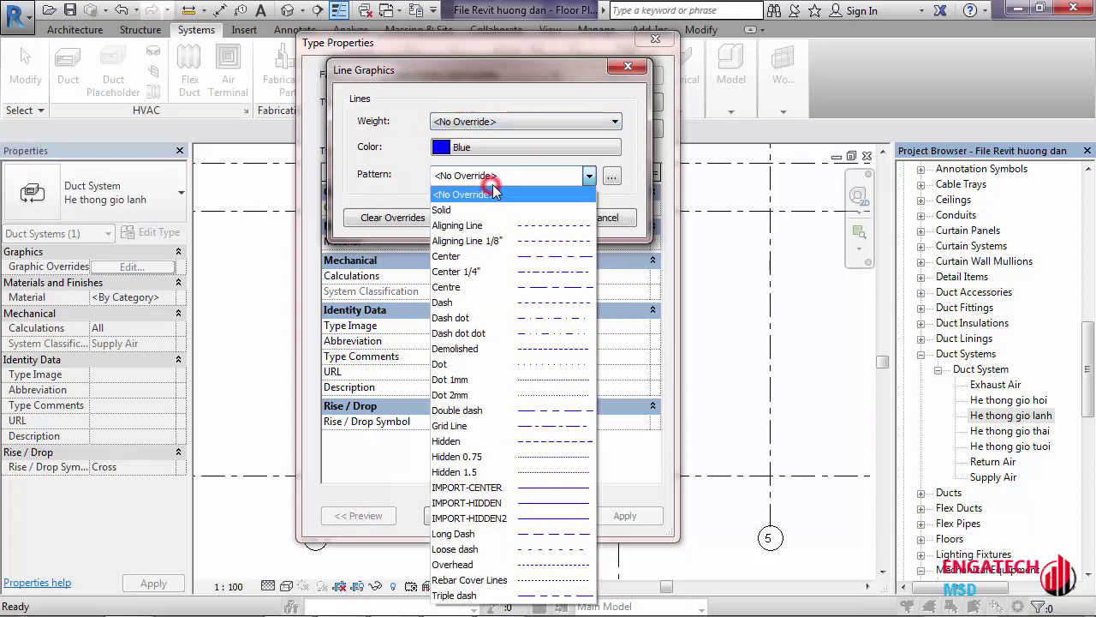
left_click(408, 187)
left_click(465, 149)
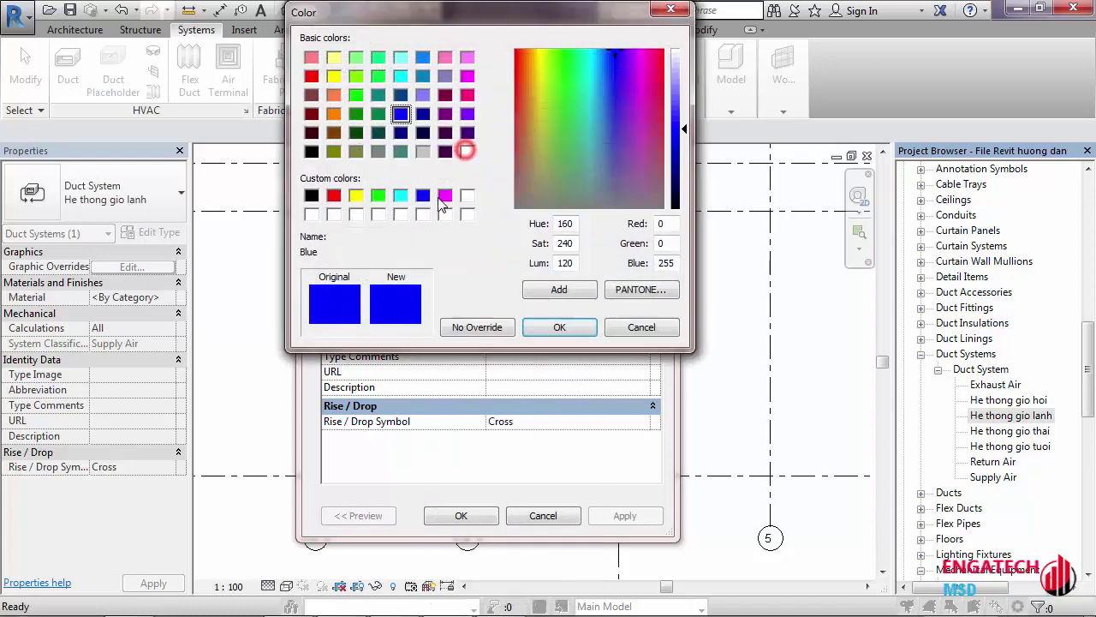
left_click(445, 196)
left_click(557, 327)
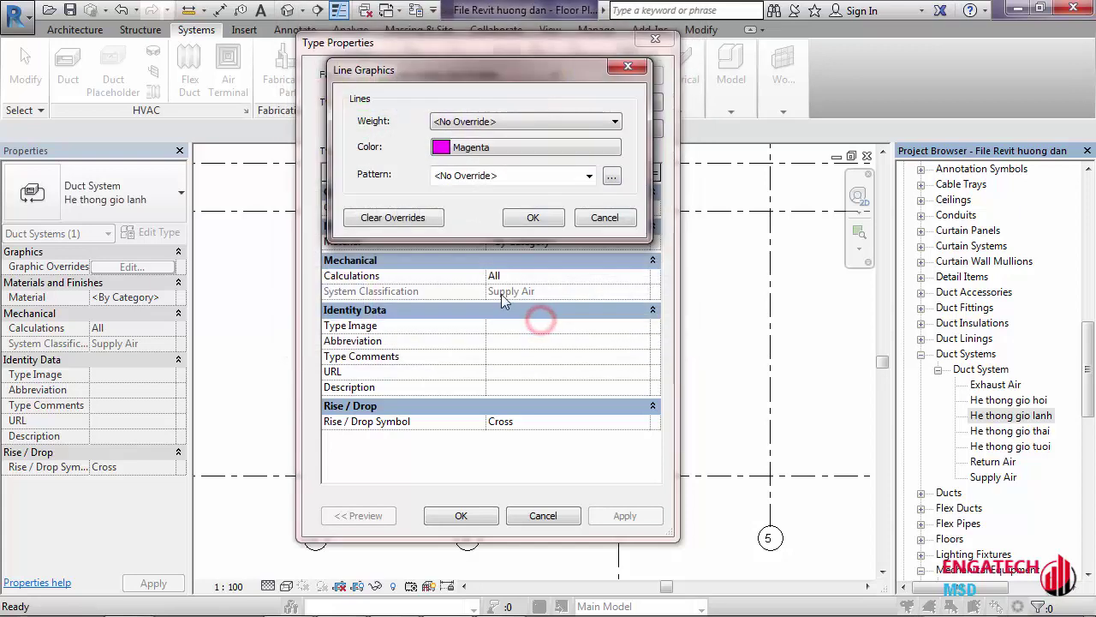
left_click(523, 214)
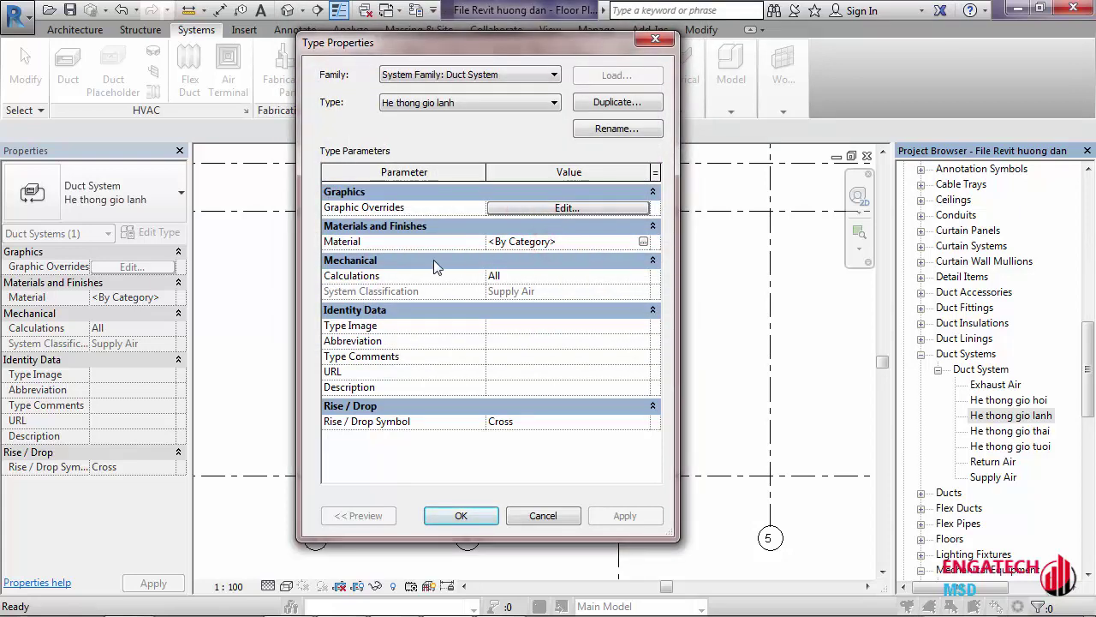
Create a new material named 'Galvanized Steel Sheet' and assign it as He thong gio lanh's Material
left_click(643, 243)
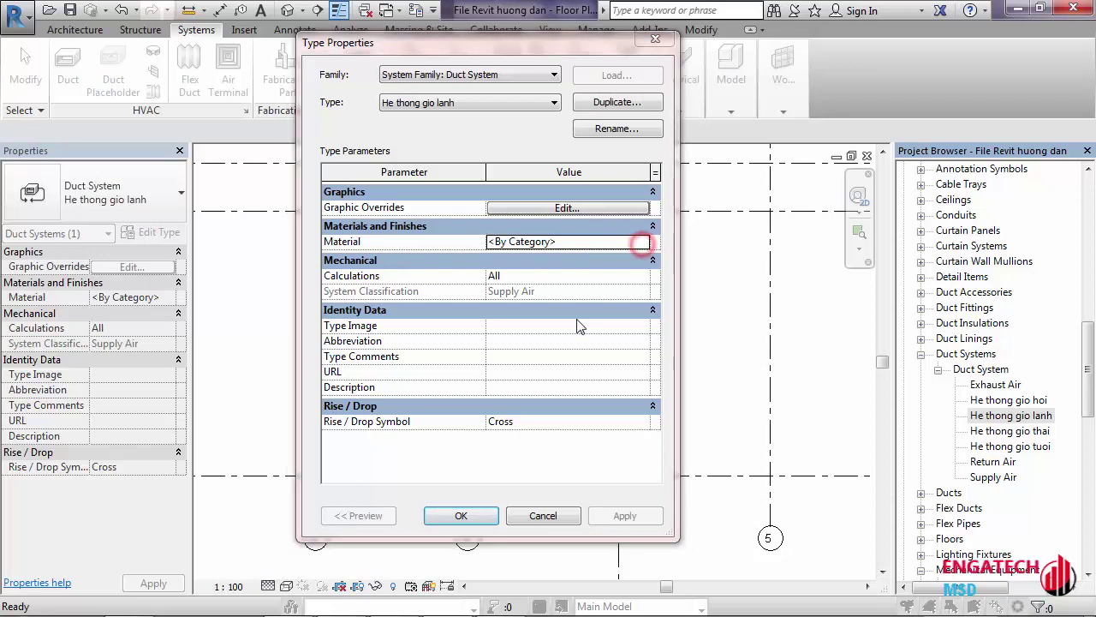
left_click(234, 446)
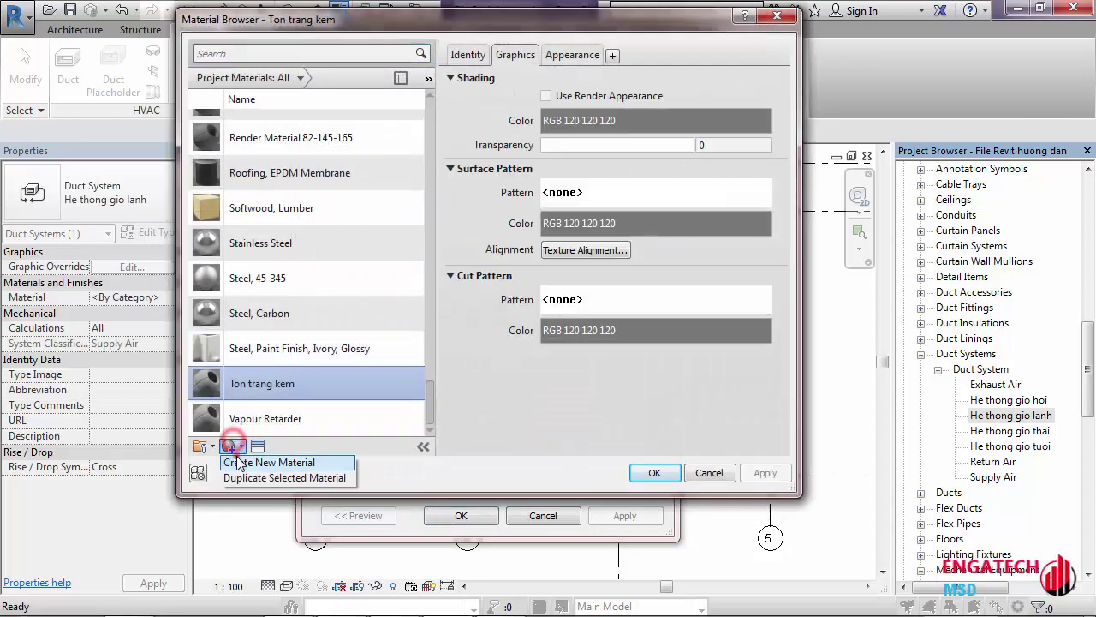
left_click(248, 458)
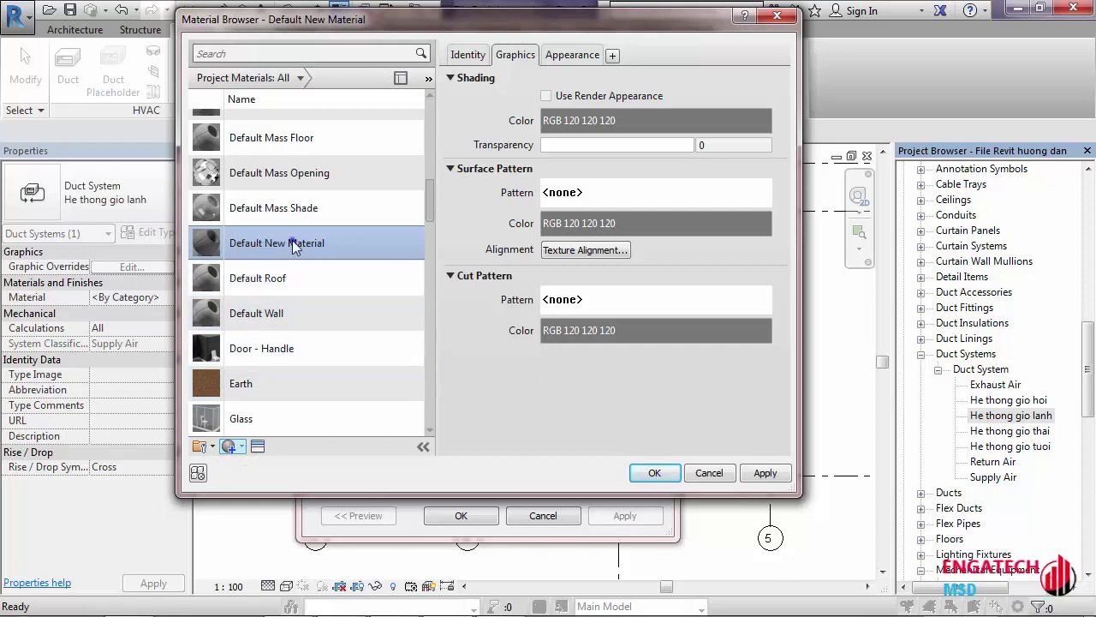
right_click(289, 241)
left_click(320, 287)
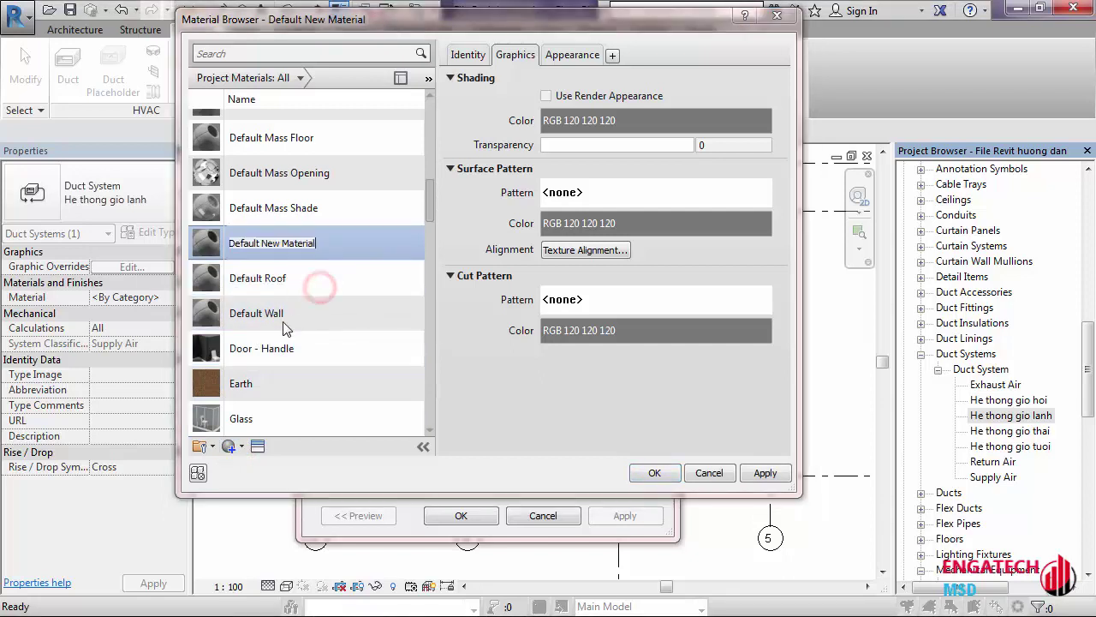
left_click(320, 247)
left_click_drag(218, 247, 207, 248)
type("Galvanized Steel Sheet")
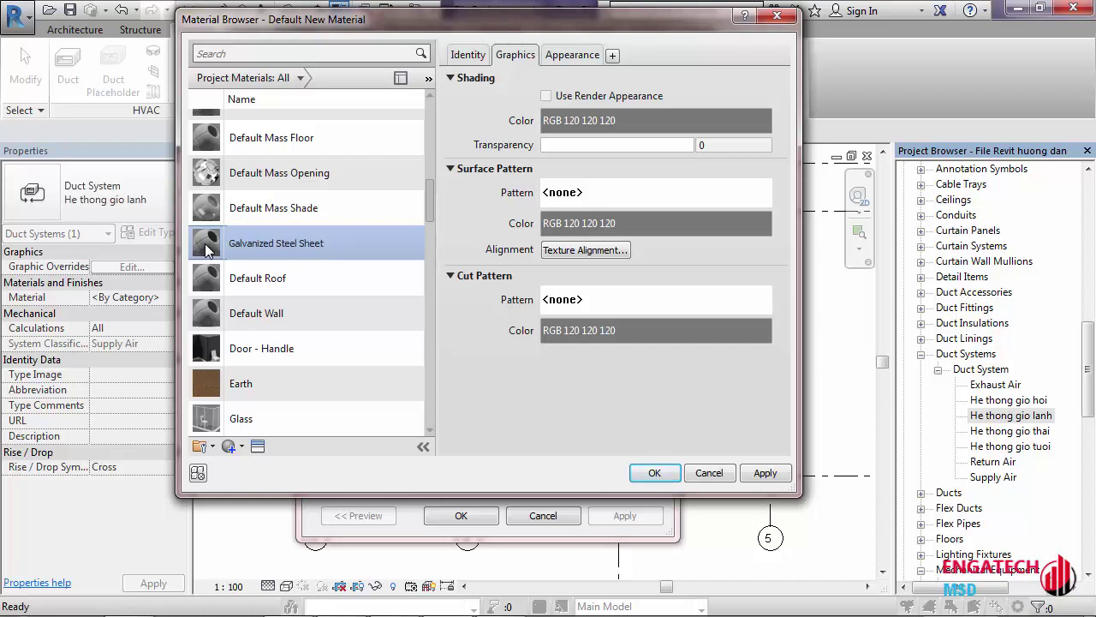
key("Return")
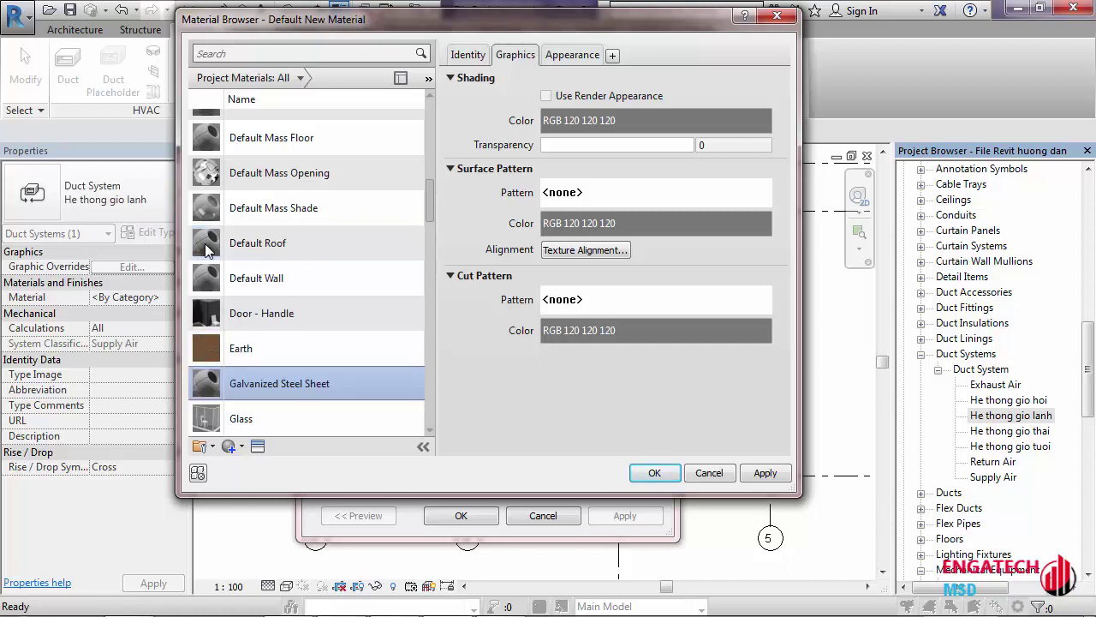
left_click(677, 479)
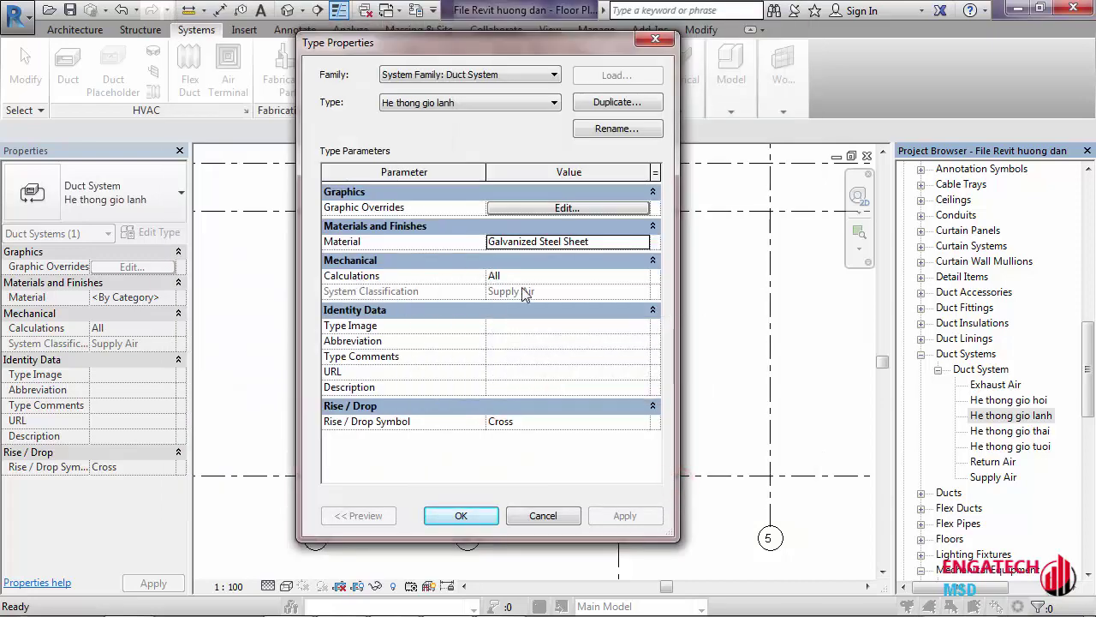
Leave Calculations at All and commit He thong gio lanh's type changes with OK
left_click(616, 275)
left_click(642, 276)
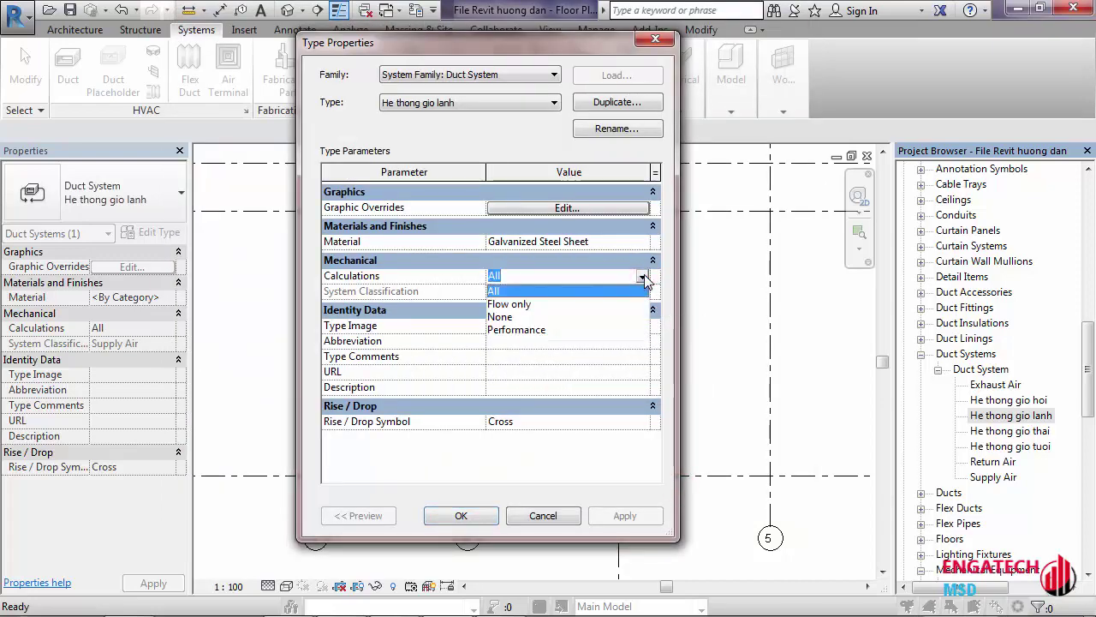
left_click(643, 276)
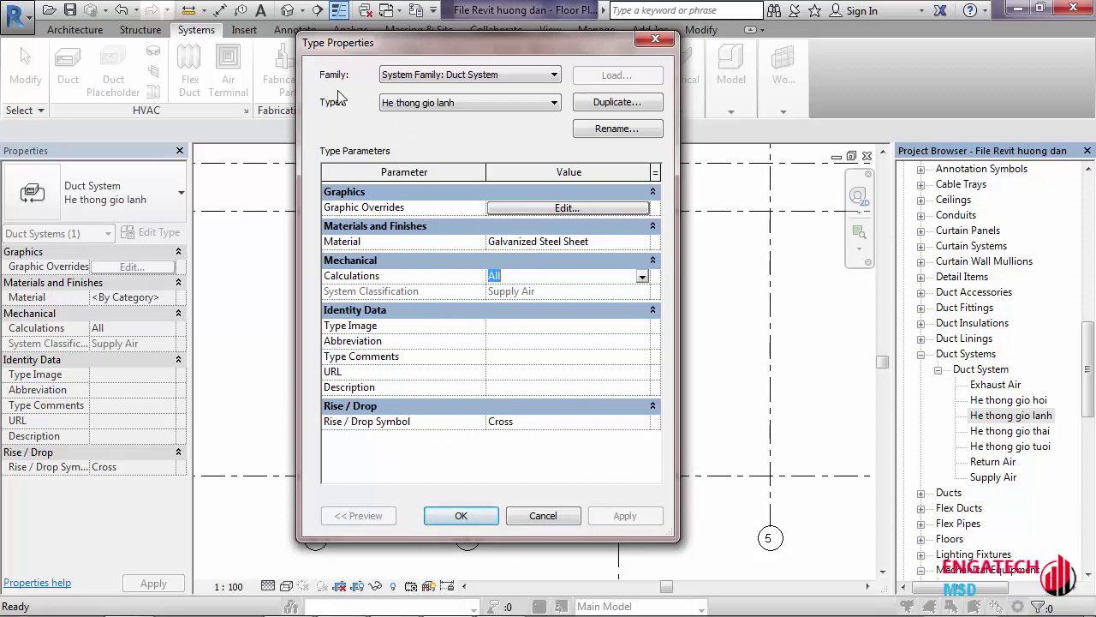
left_click(451, 515)
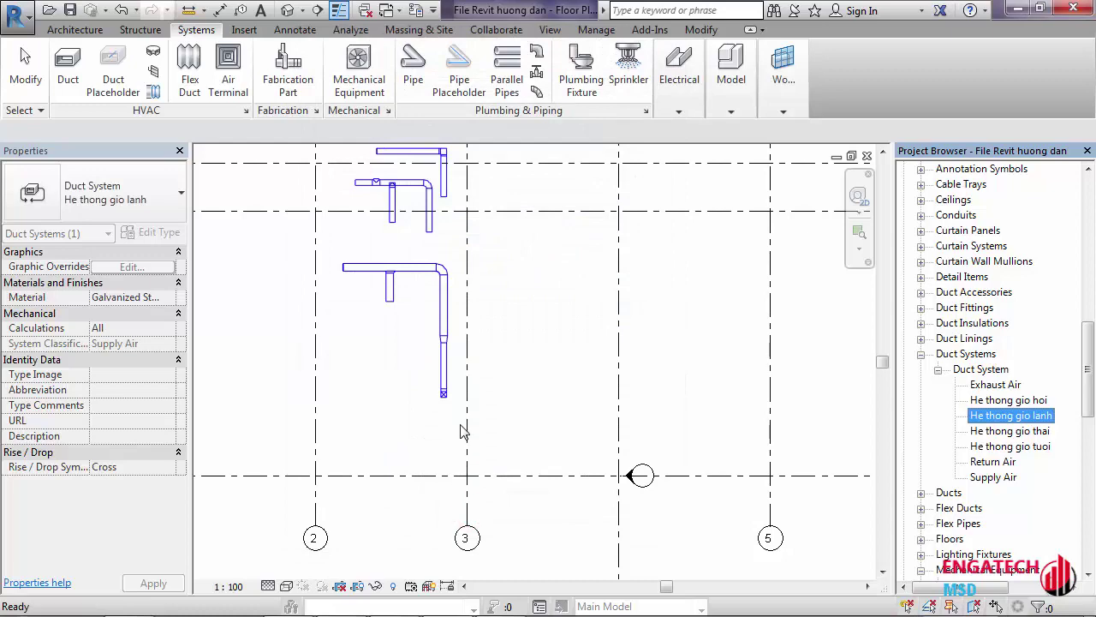
key("Escape")
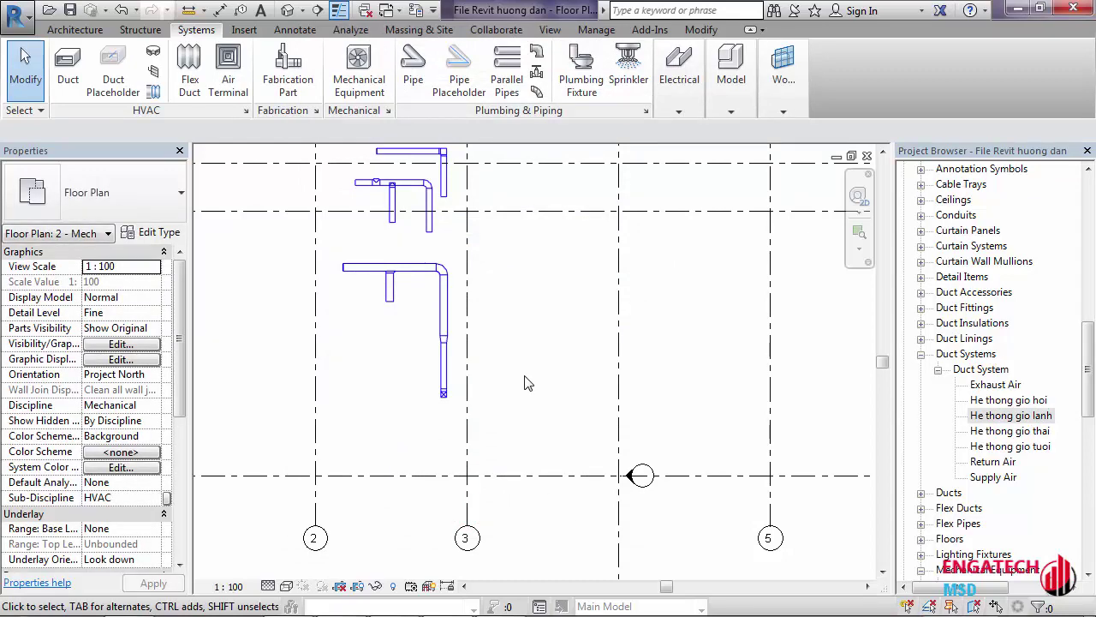
key("t")
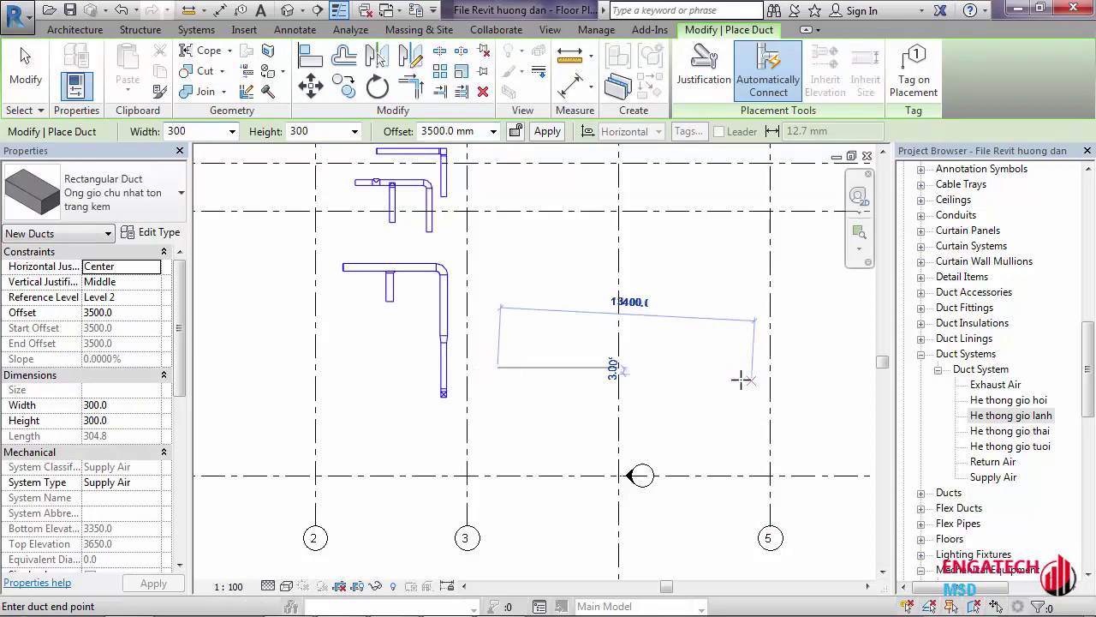
key("Escape")
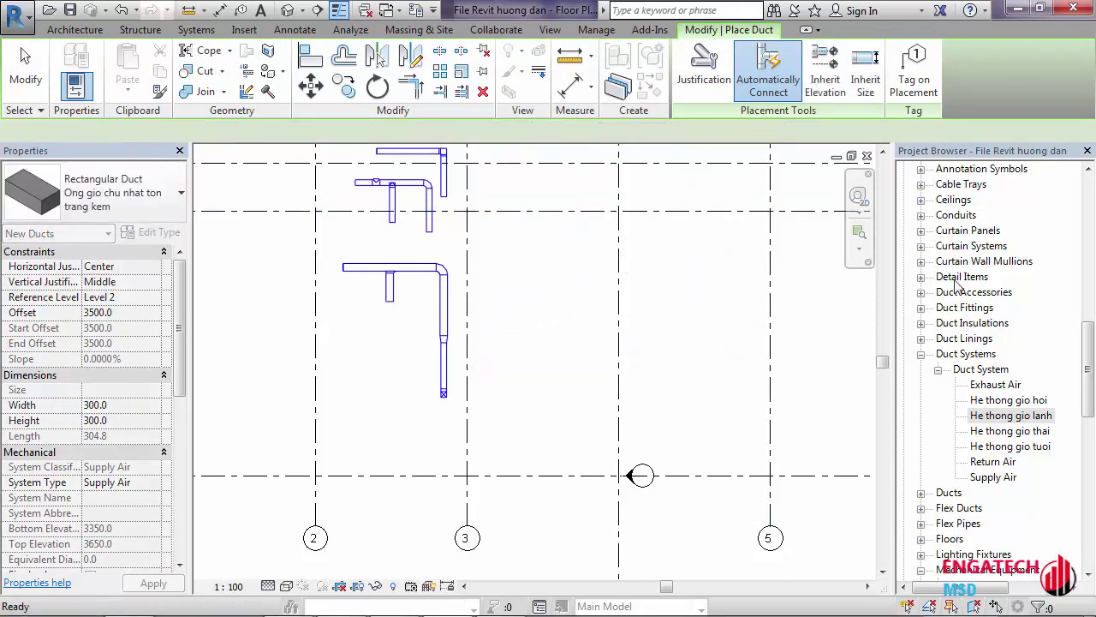
key("Escape")
mouse_move(1091, 370)
left_mouse_down()
mouse_move(1089, 469)
mouse_move(1088, 274)
left_mouse_up()
Check Level 2 in the South - Plumbing elevation without changes, then return to the 2 - Mech plan
double_click(1004, 387)
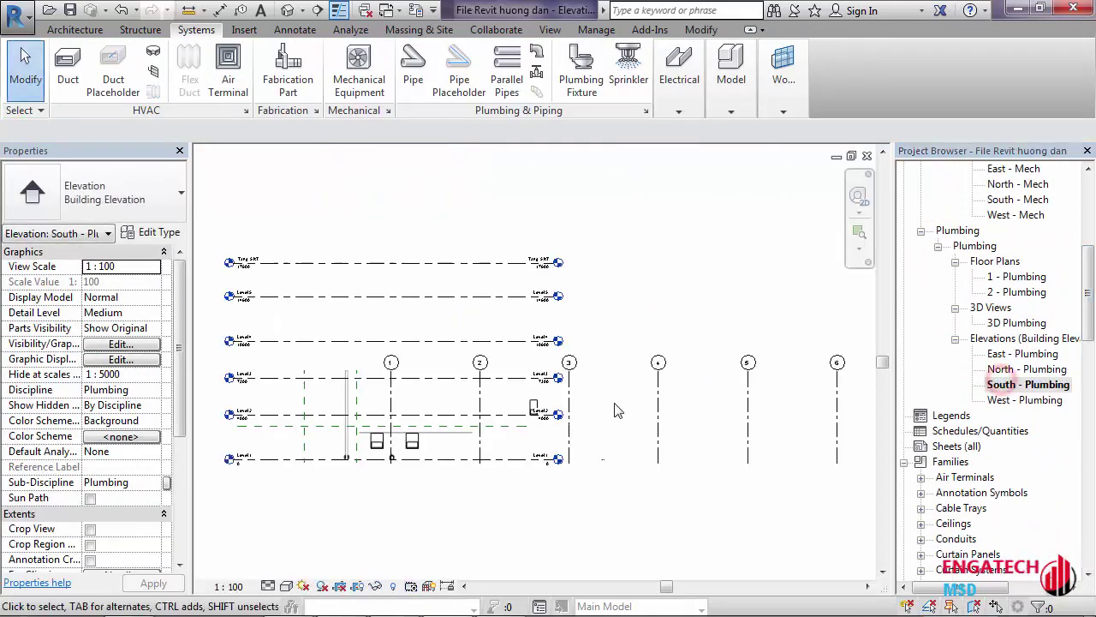
scroll(542, 426, "up", 5)
scroll(541, 426, "up", 2)
left_click(561, 425)
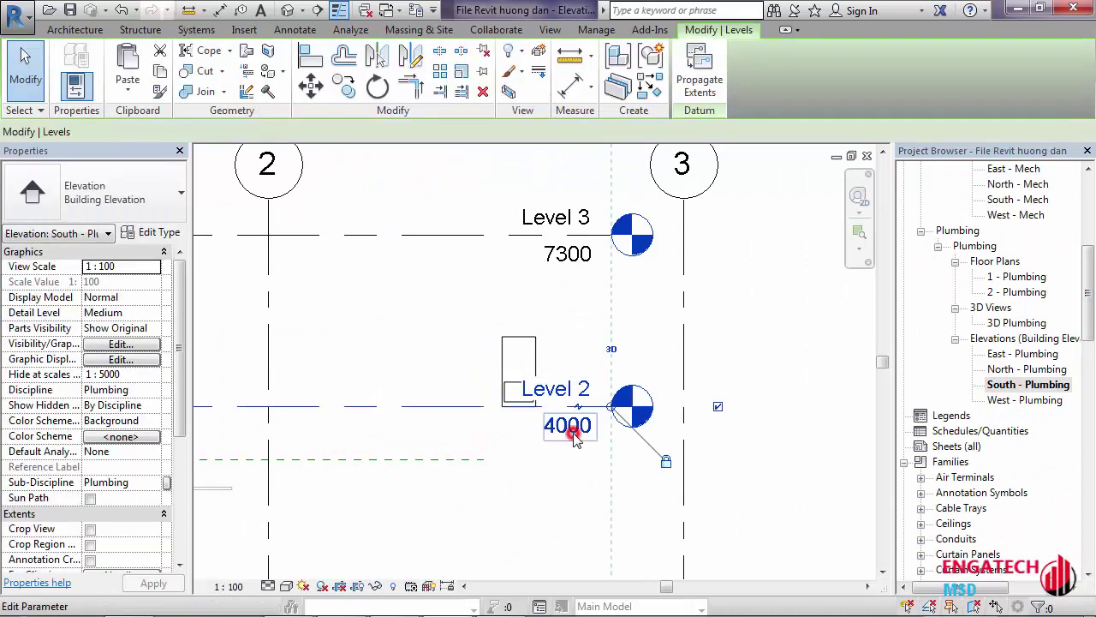
left_click(564, 252)
key("Escape")
key("Escape")
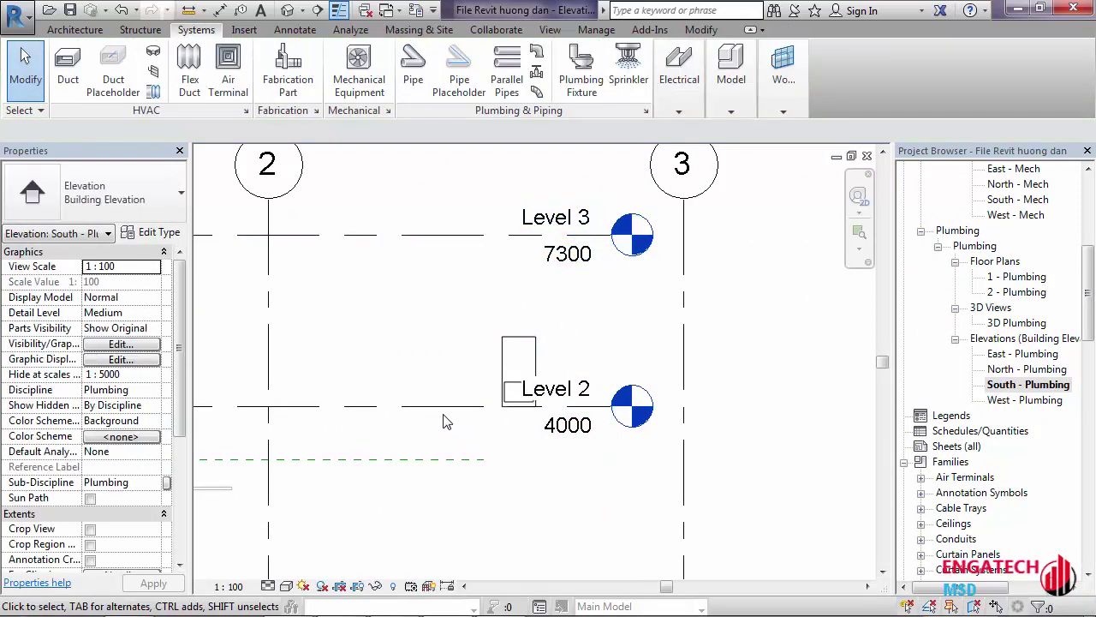
left_click(446, 410)
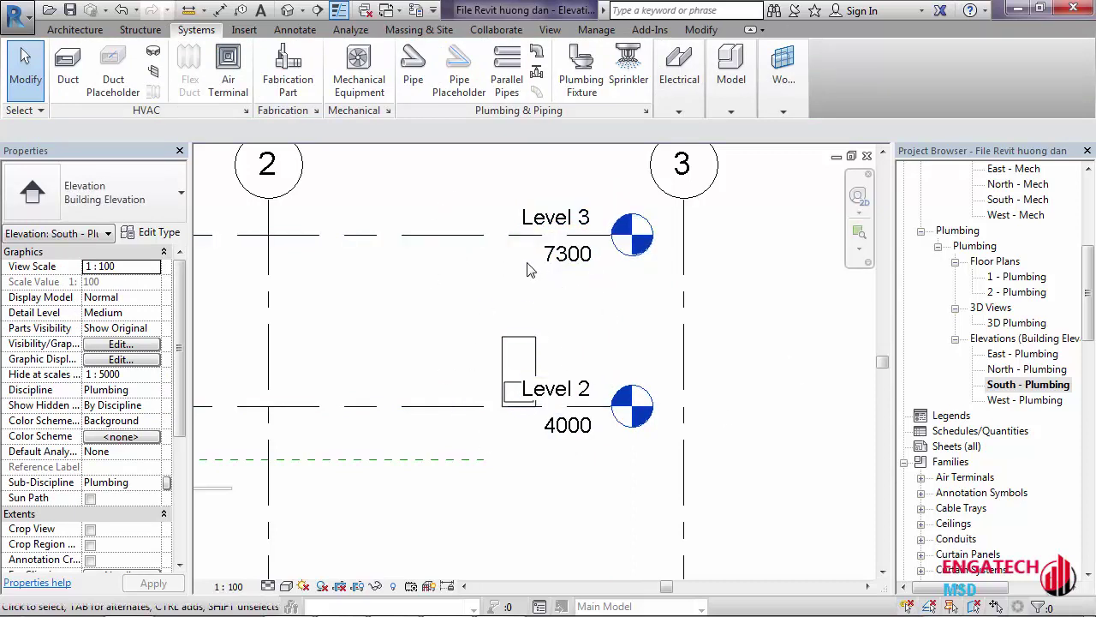
left_click_drag(1088, 276, 1088, 213)
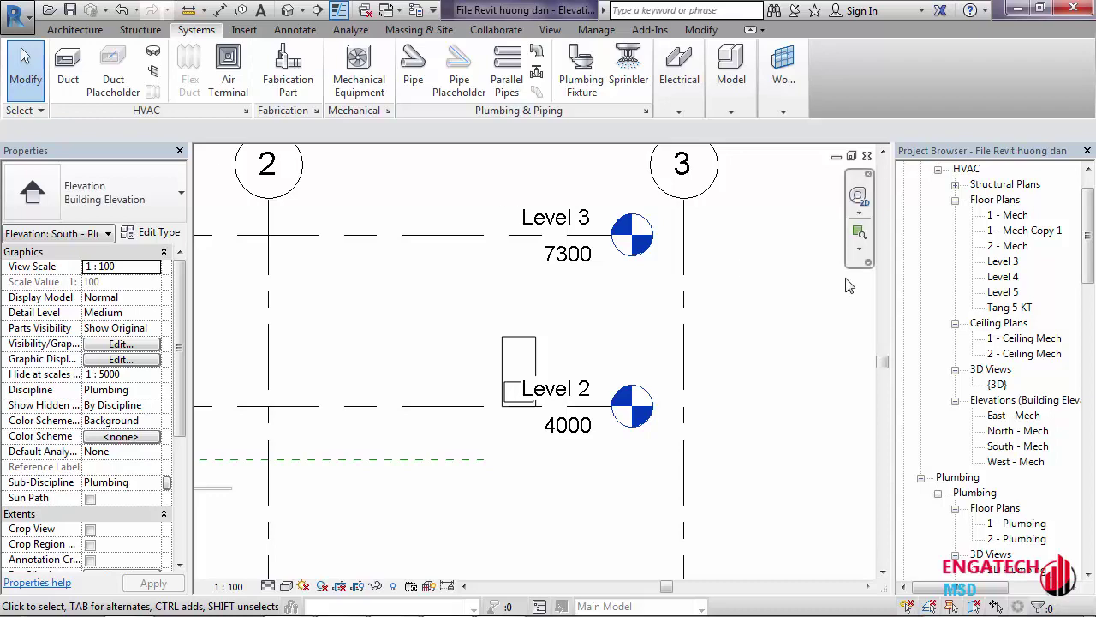
double_click(1002, 246)
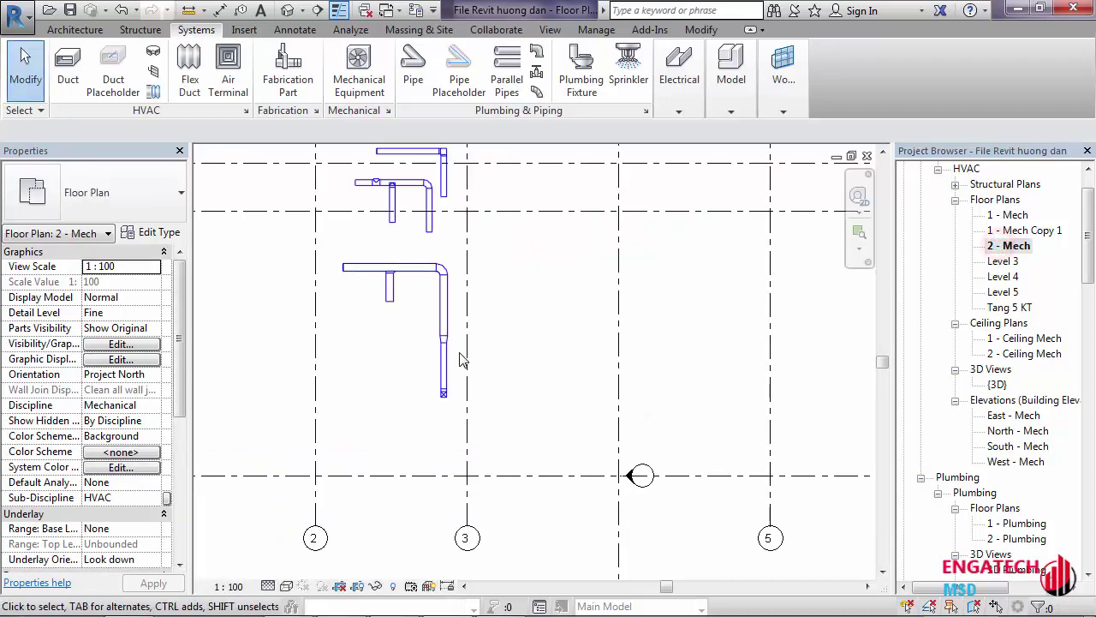
Start a duct with 2700 mm offset and He thong gio lanh as its system type
middle_click_drag(517, 389, 517, 397)
key("t")
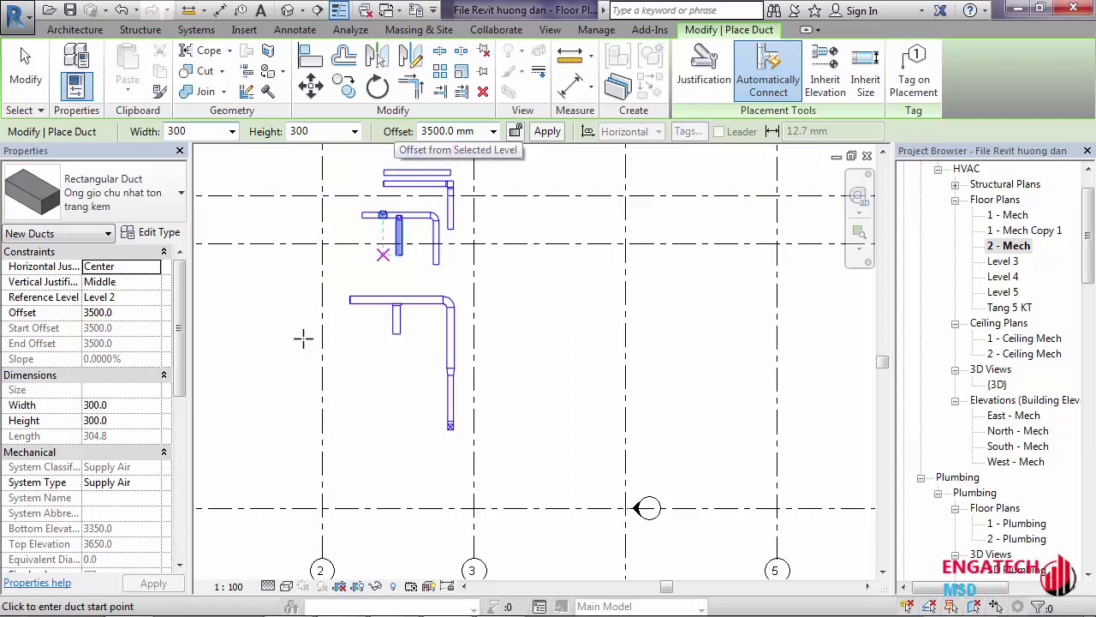
left_click(493, 131)
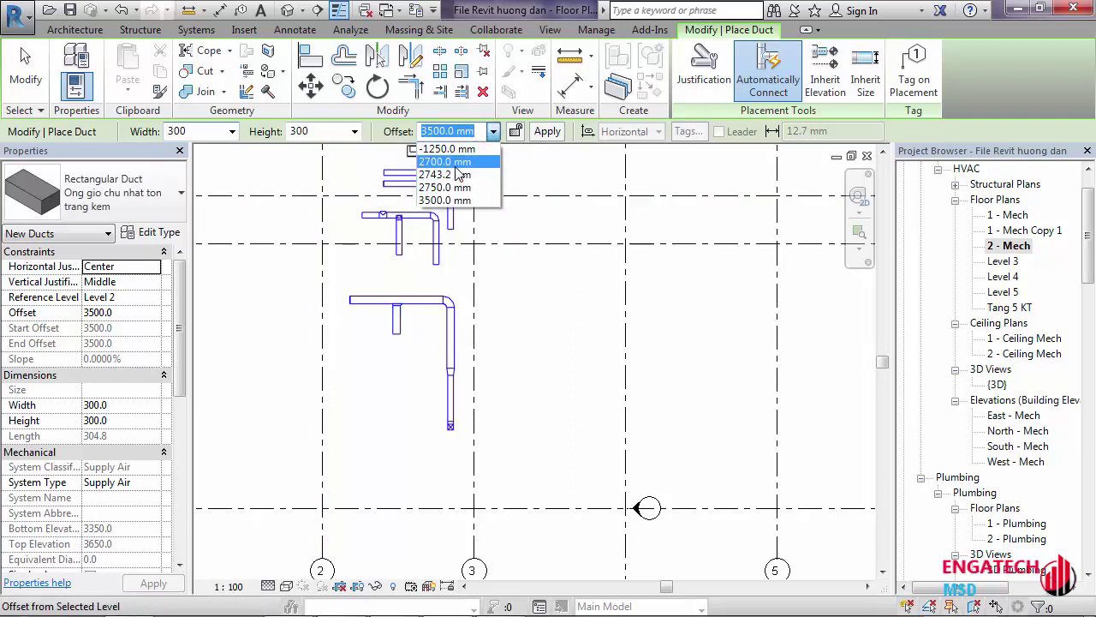
left_click(444, 161)
middle_click_drag(362, 399, 246, 369)
scroll(380, 378, "up", 1)
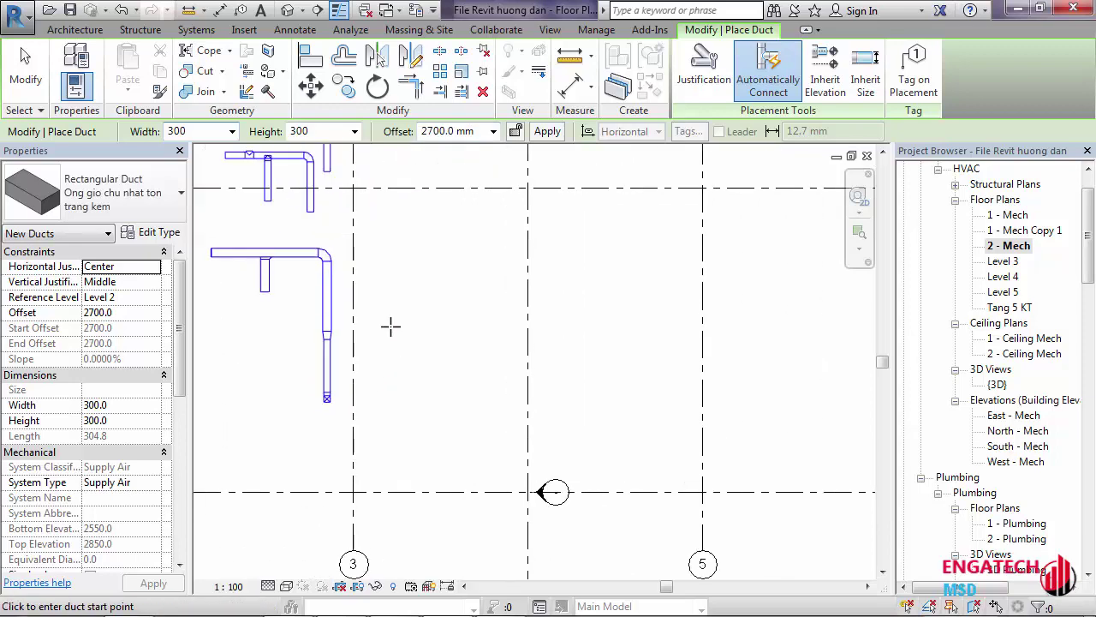
left_click(391, 326)
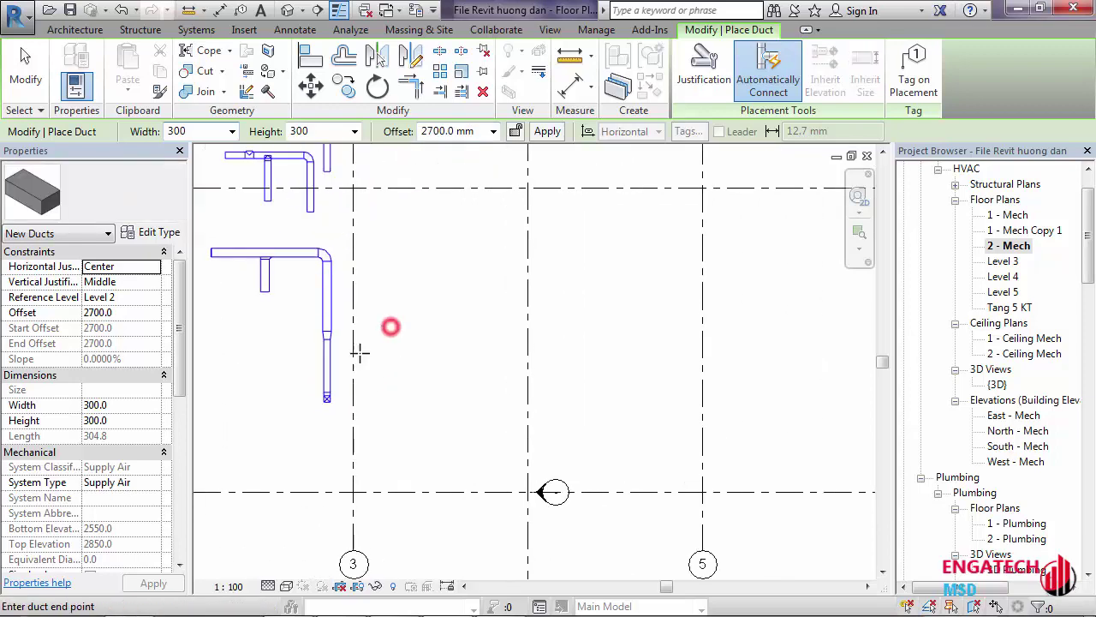
left_click(156, 483)
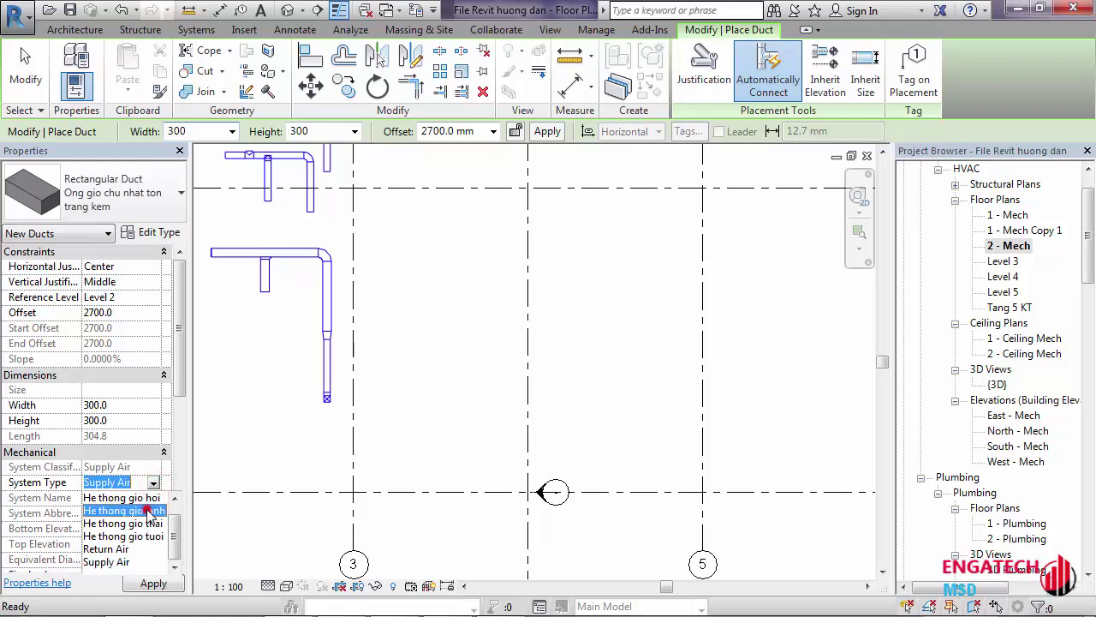
left_click(147, 509)
Draw the L-shaped duct run between grids 3 and 5, raising its end offset to 3500 mm
left_click(408, 257)
left_click(644, 257)
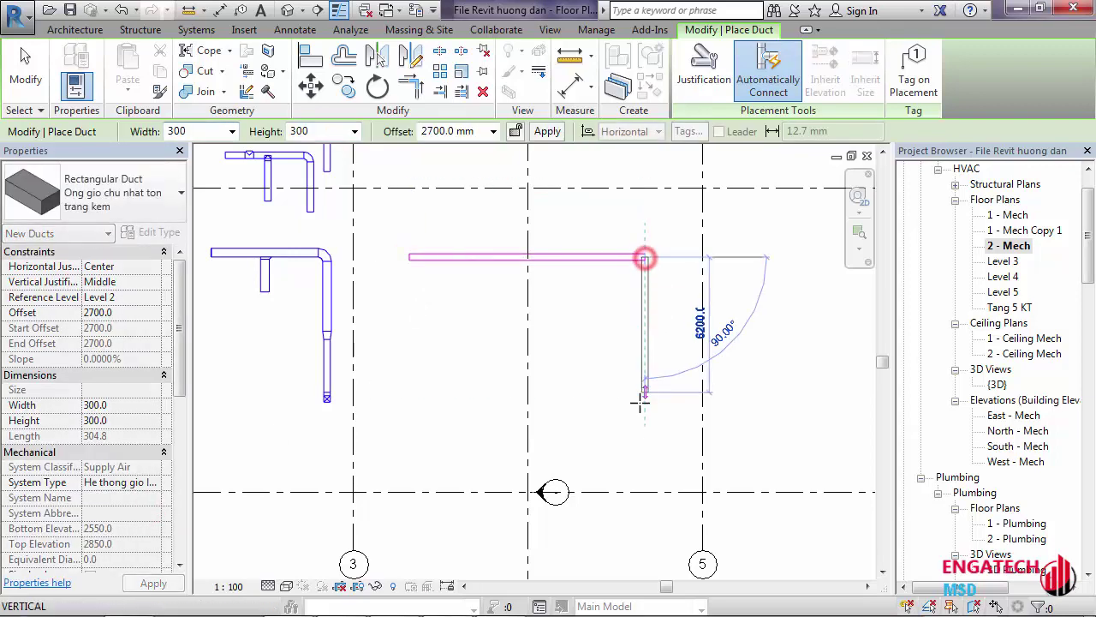
left_click(644, 398)
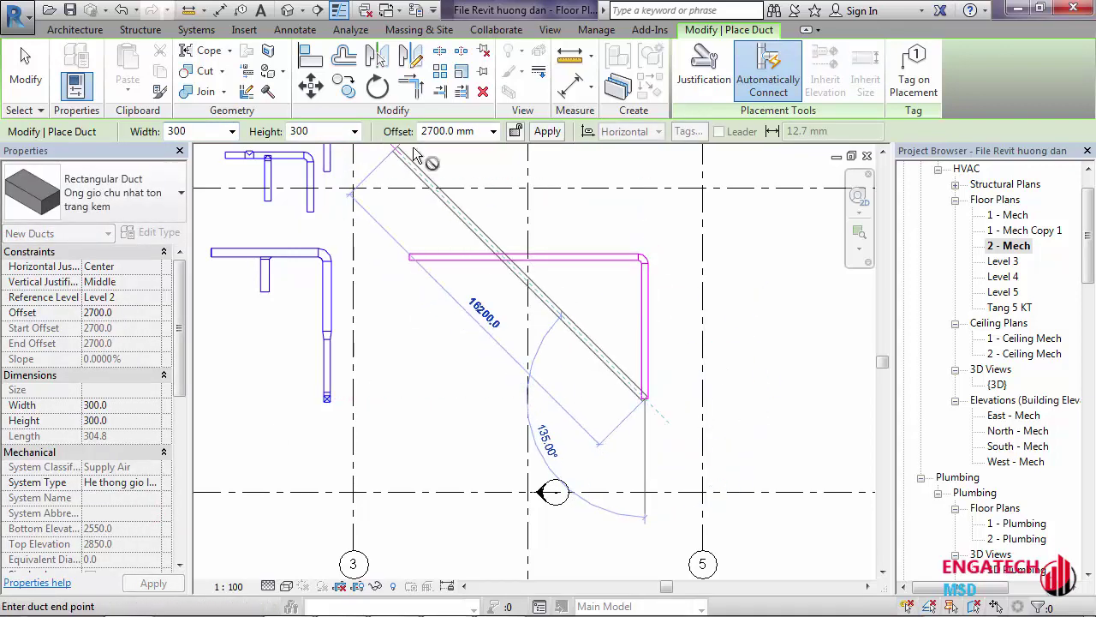
left_click(495, 131)
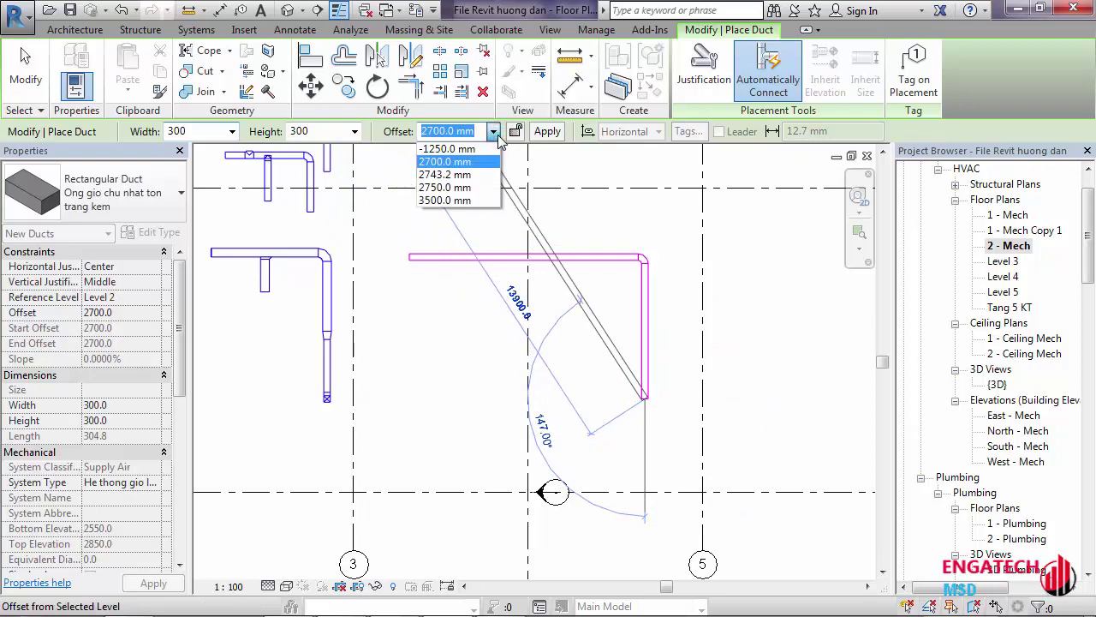
left_click(445, 200)
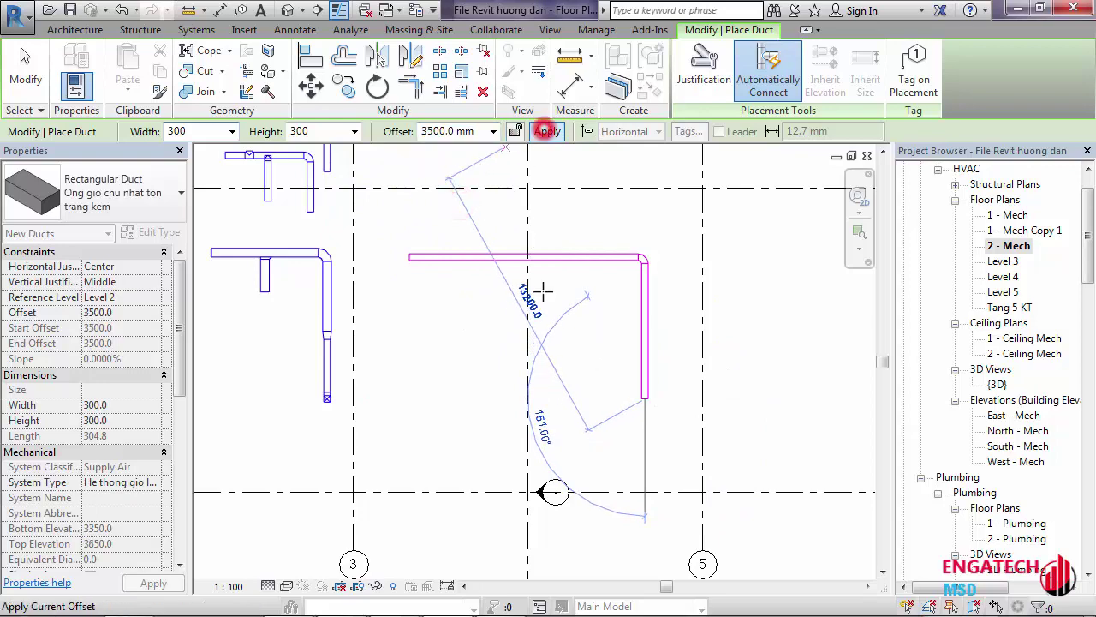
key("Escape")
key("Escape")
scroll(655, 374, "up", 3)
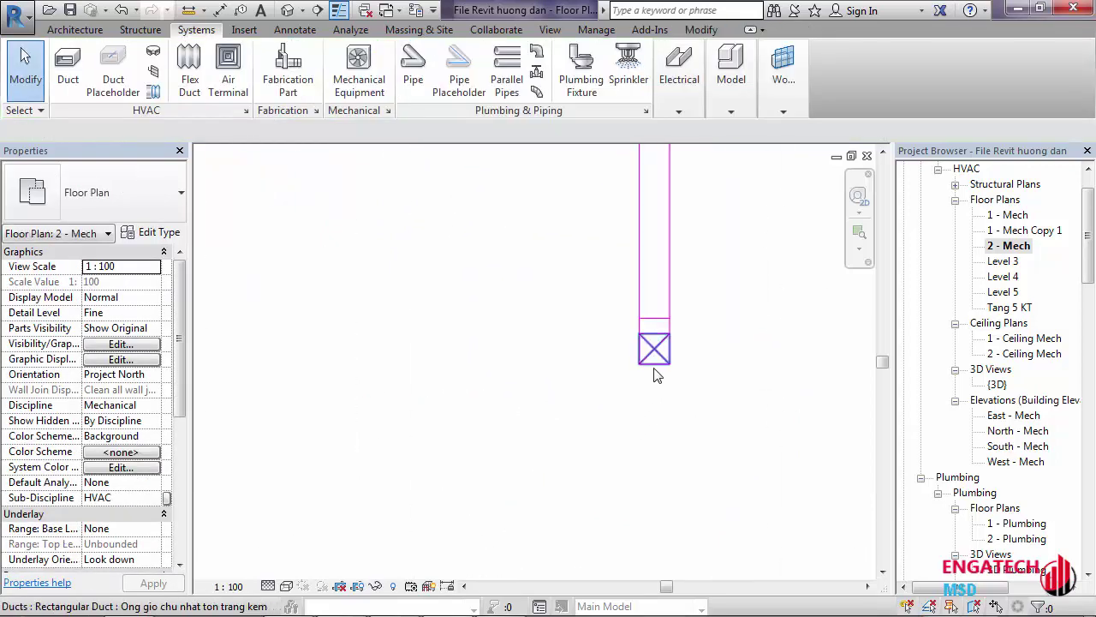
Zoom in to inspect the new duct's end symbol, then scroll the Project Browser down to the duct systems
left_click(654, 370)
middle_click_drag(654, 370, 519, 417)
scroll(519, 416, "up", 1)
scroll(546, 383, "up", 1)
key("Escape")
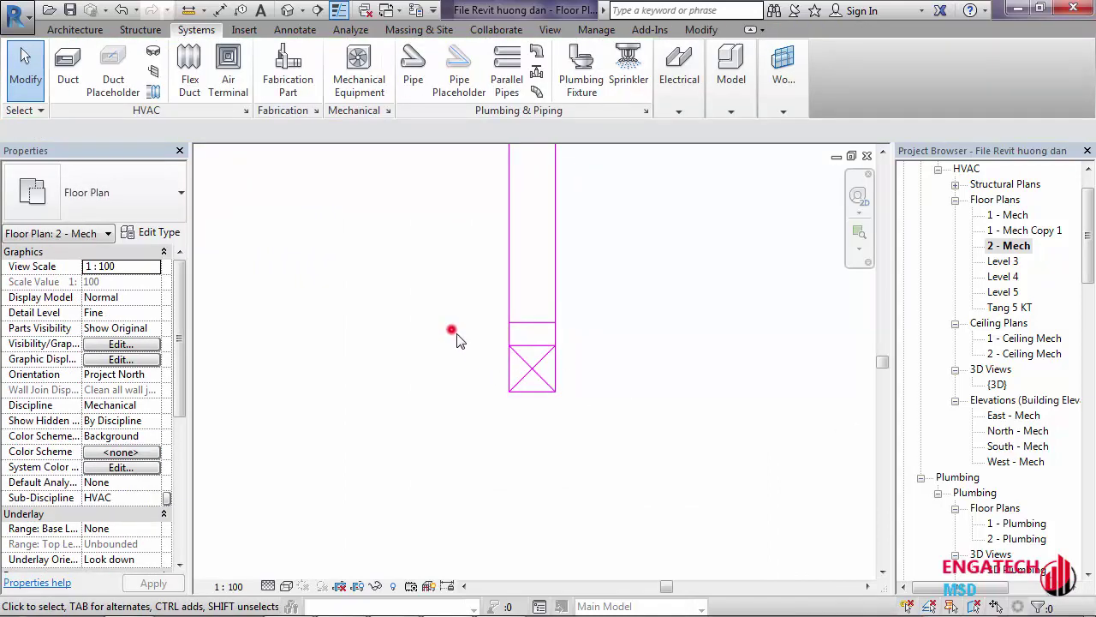
left_click_drag(452, 331, 575, 430)
key("Escape")
left_click_drag(1092, 270, 1062, 434)
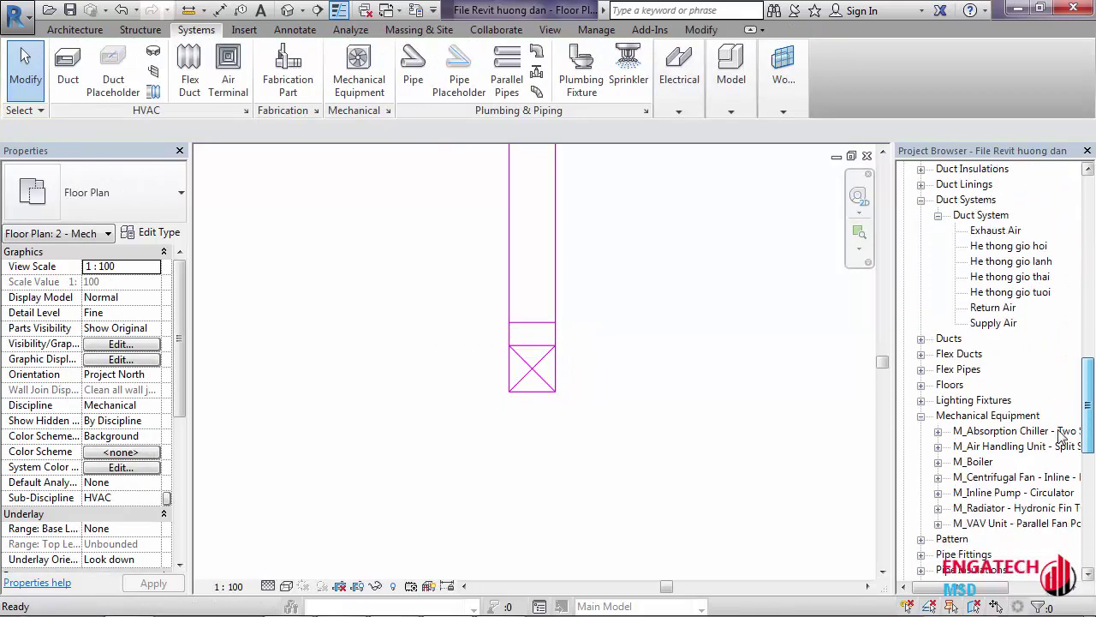
scroll(1062, 434, "up", 2)
Change the He thong gio lanh Rise / Drop Symbol from Cross to Slash - Filled and confirm
double_click(1010, 292)
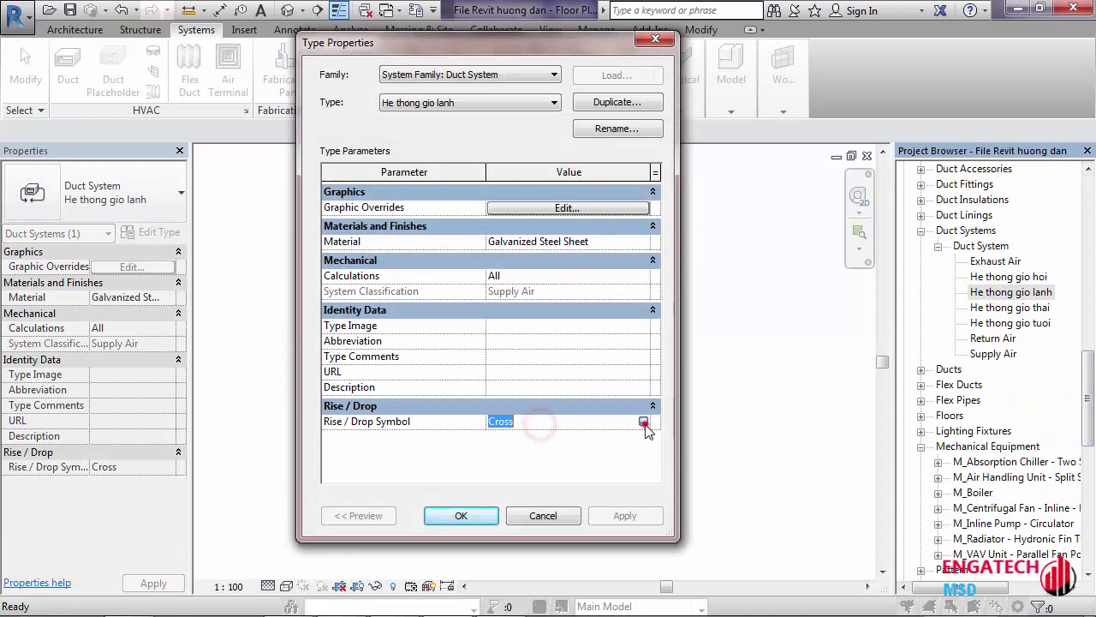
left_click(643, 422)
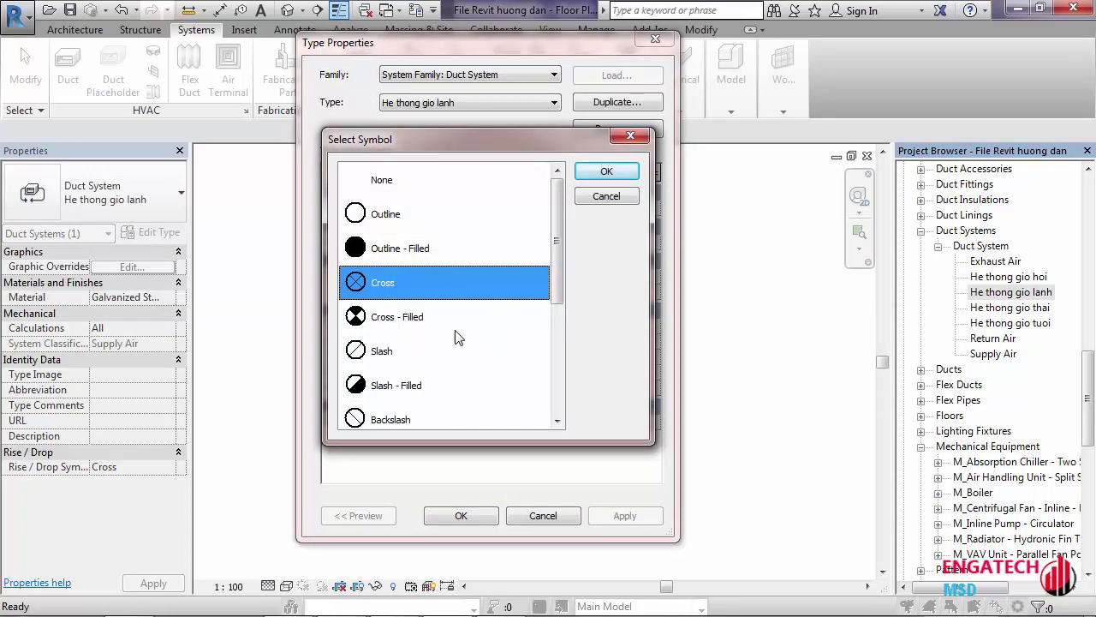
scroll(408, 356, "down", 1)
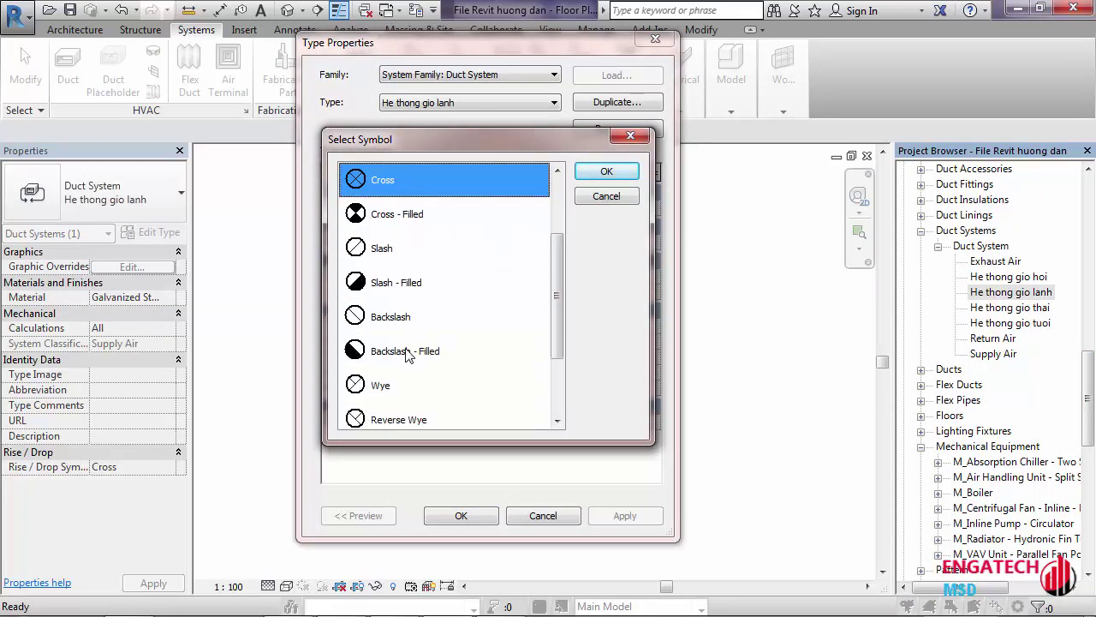
left_click(400, 283)
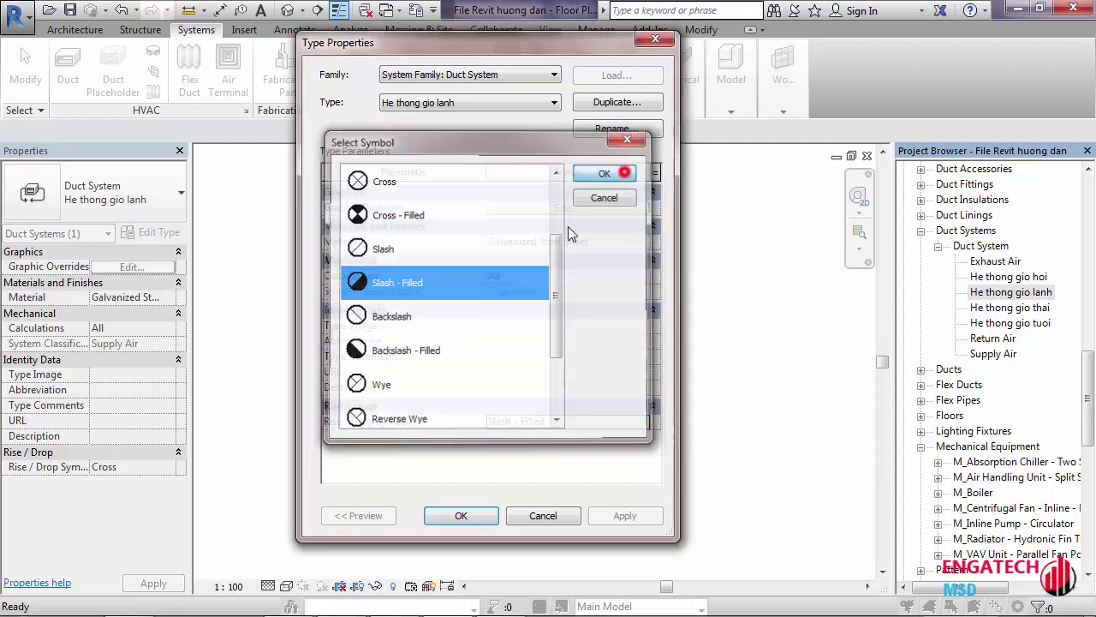
left_click(621, 171)
left_click(459, 517)
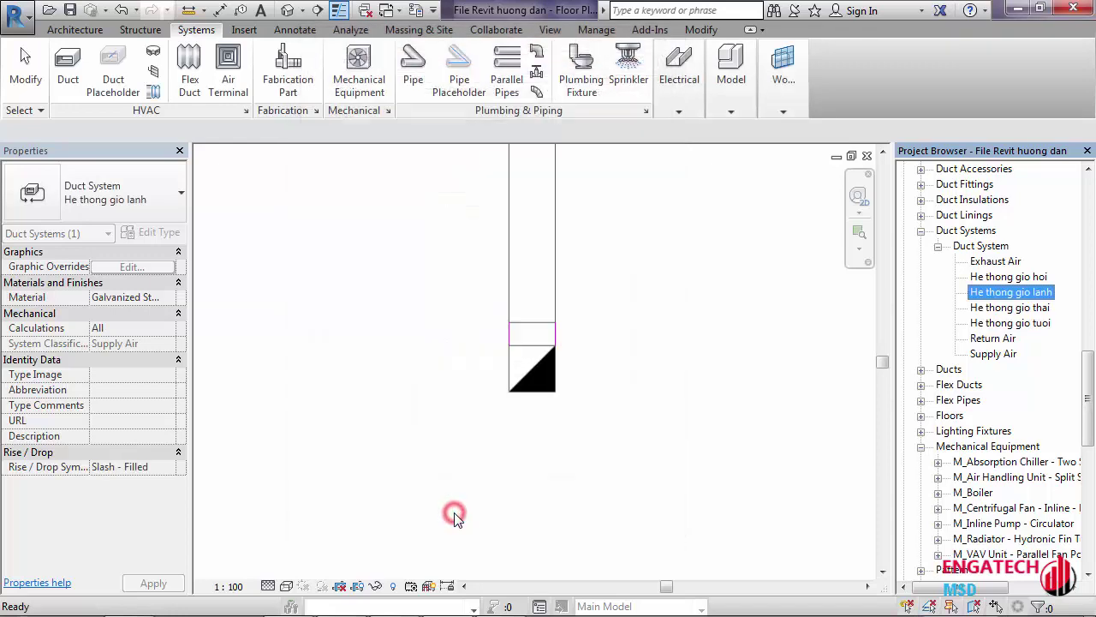
Inspect the duct end to check its new Slash - Filled rise symbol
left_click(519, 392)
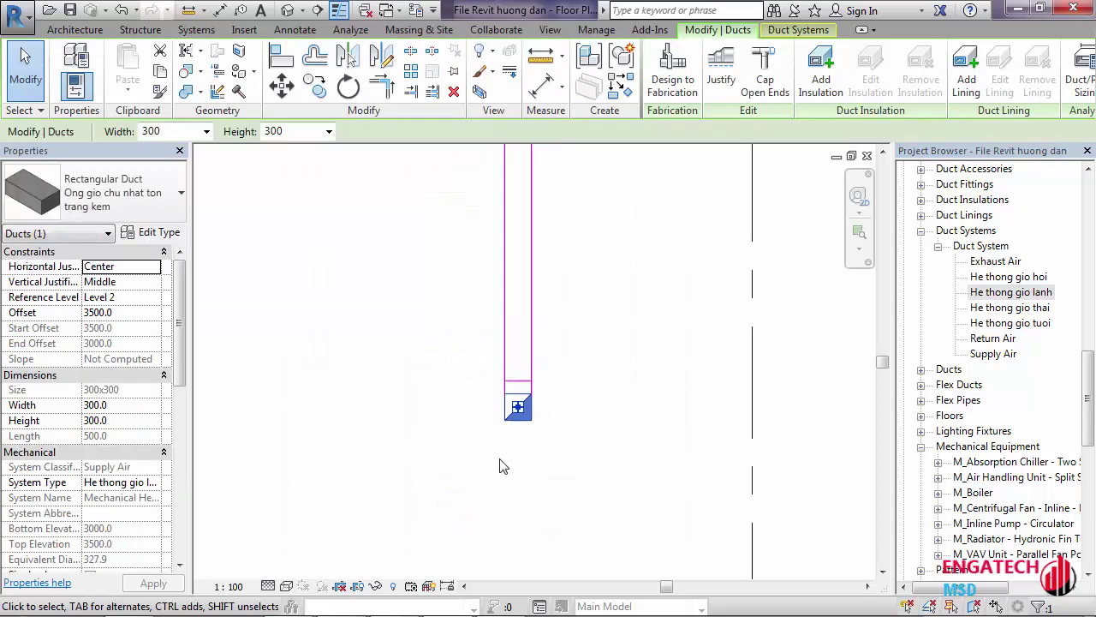
left_click(502, 469)
scroll(507, 437, "up", 4)
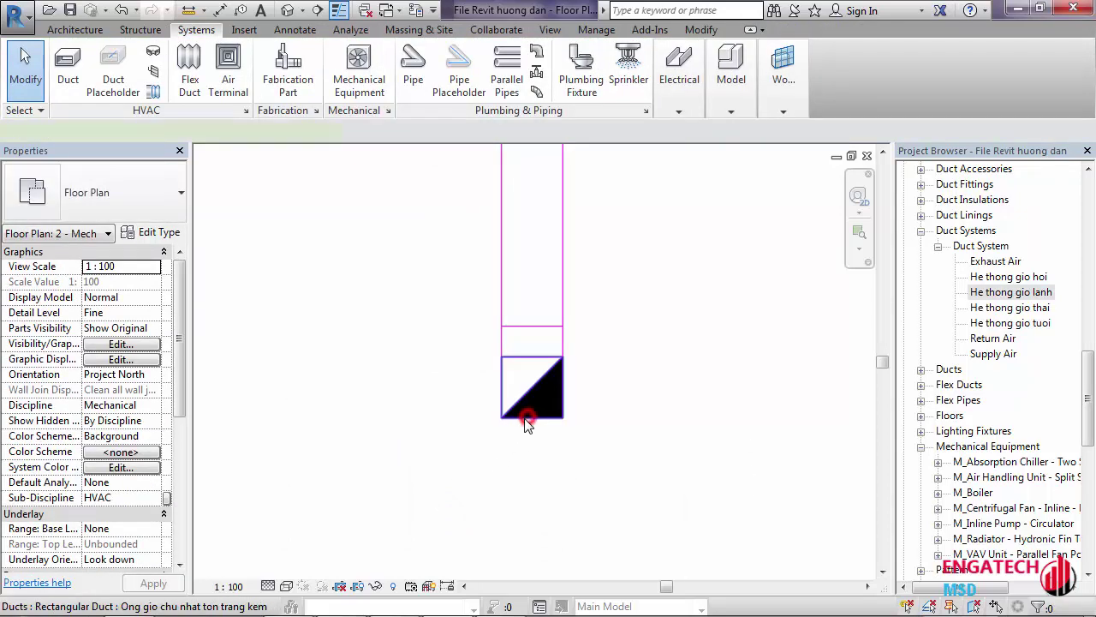
left_click(527, 420)
left_click(437, 419)
left_click(531, 387)
left_click(471, 436)
scroll(469, 439, "down", 3)
scroll(469, 438, "down", 3)
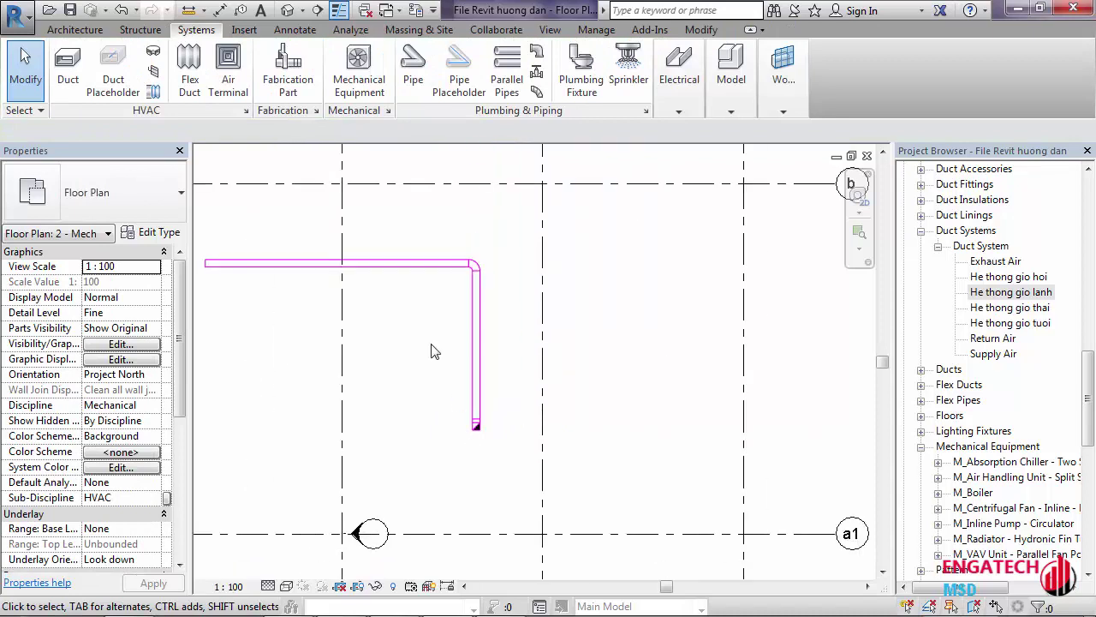
scroll(416, 337, "up", 1)
Center the L-shaped duct run in the plan and window-select the whole run
middle_click_drag(416, 337, 502, 345)
scroll(496, 345, "down", 2)
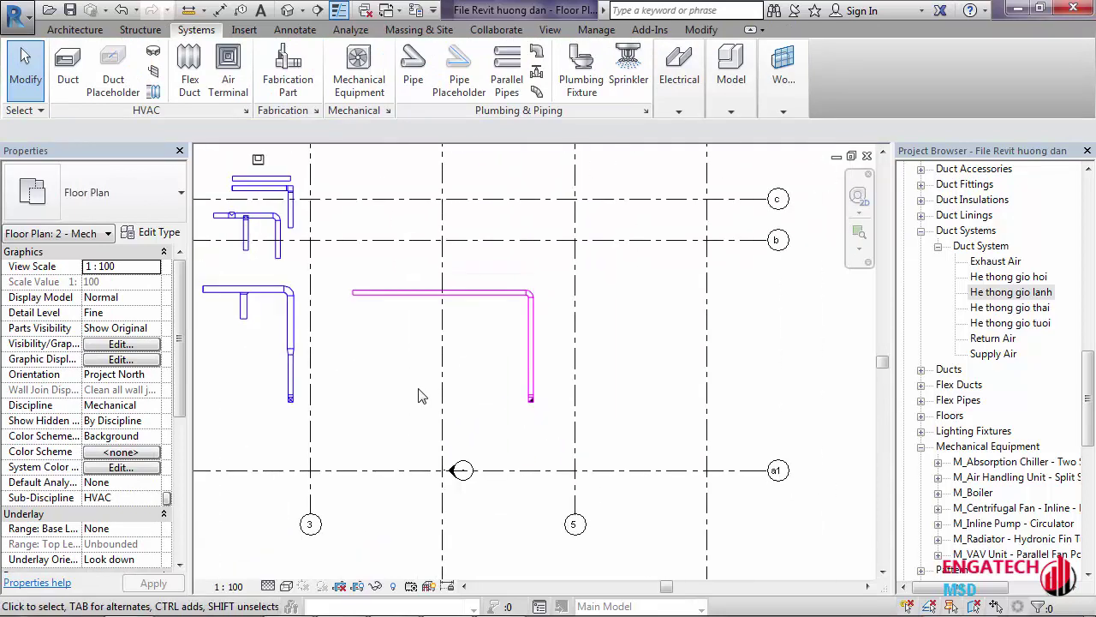
left_click_drag(343, 267, 568, 423)
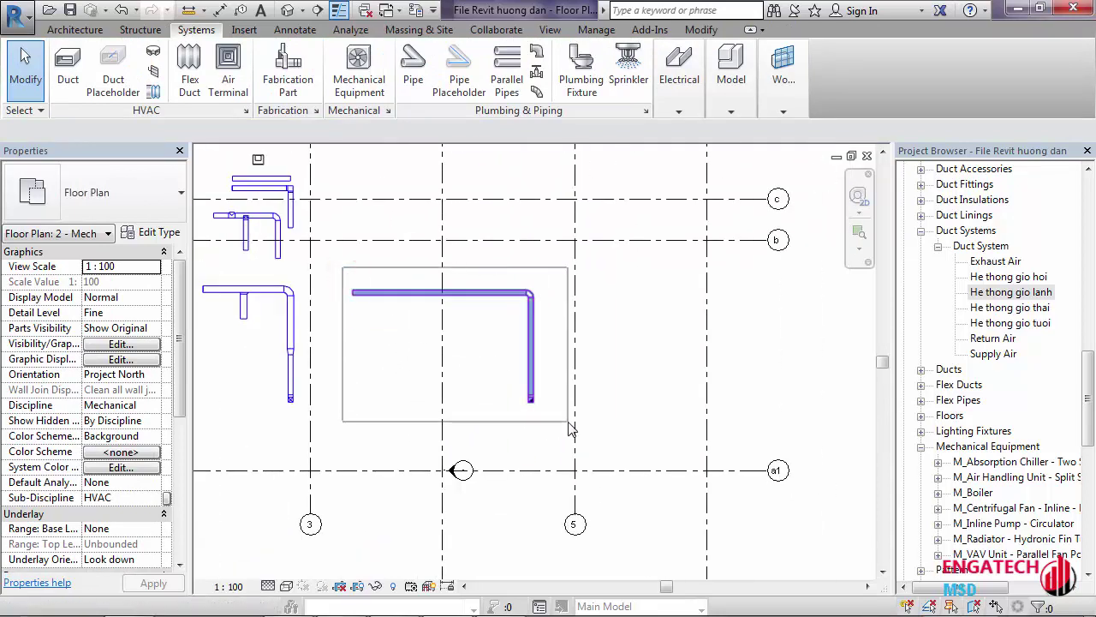
key("Escape")
scroll(514, 420, "up", 2)
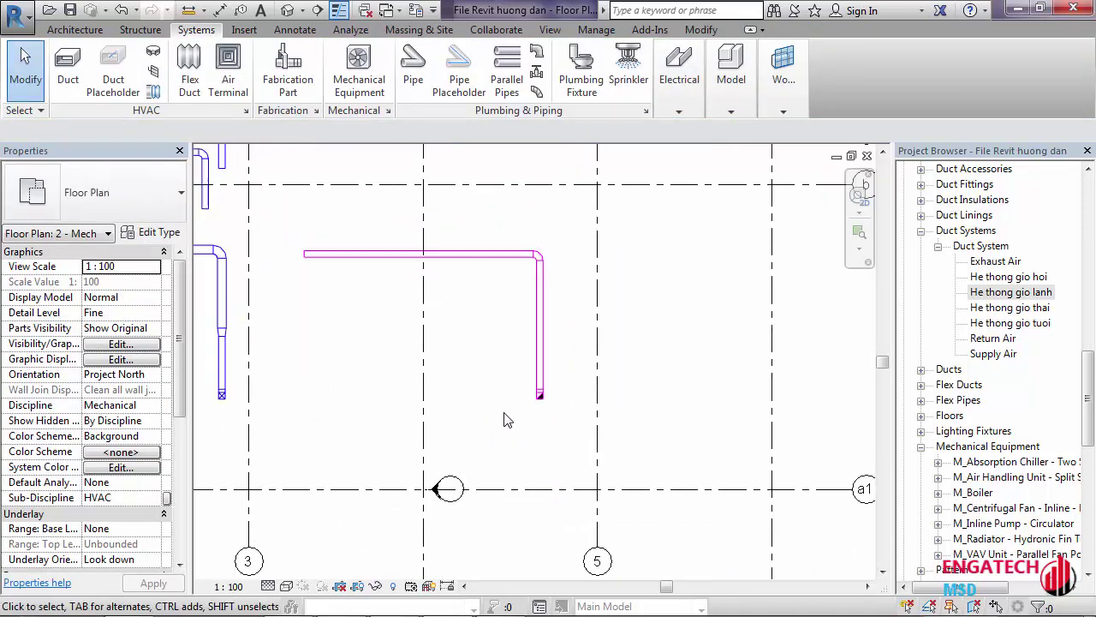
mouse_move(514, 411)
middle_mouse_down()
mouse_move(537, 419)
mouse_move(459, 339)
middle_mouse_up()
scroll(459, 339, "up", 1)
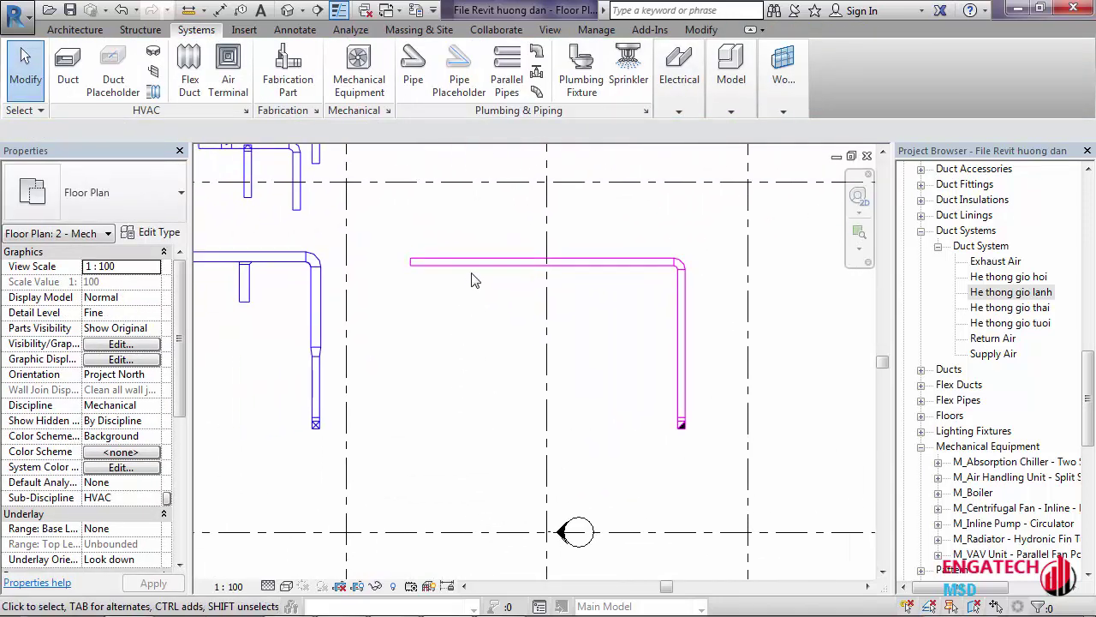
left_click_drag(396, 233, 729, 460)
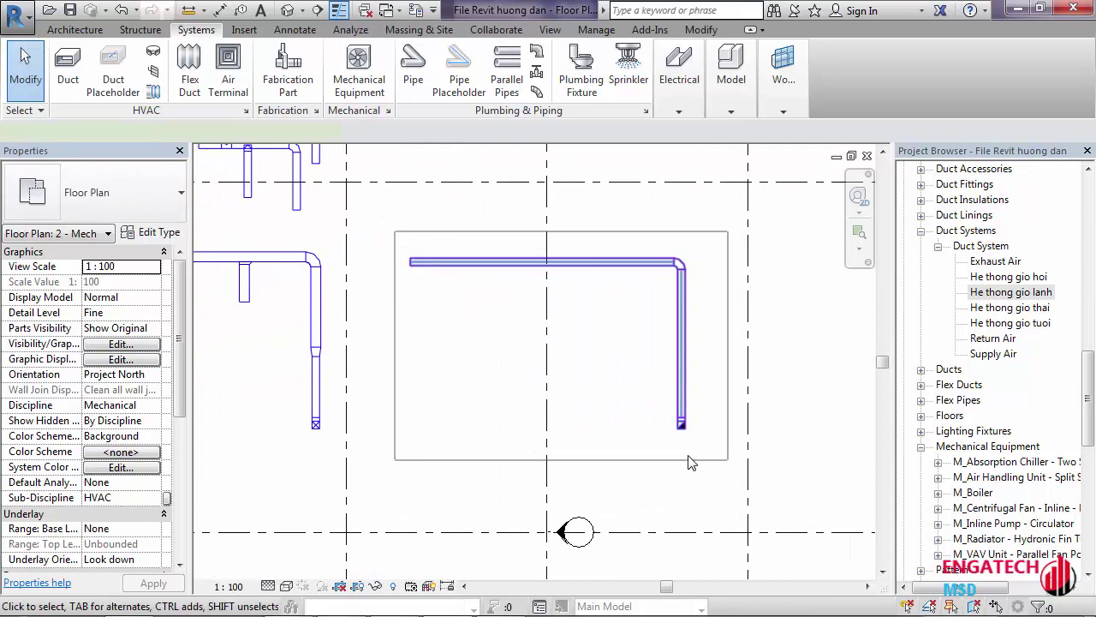